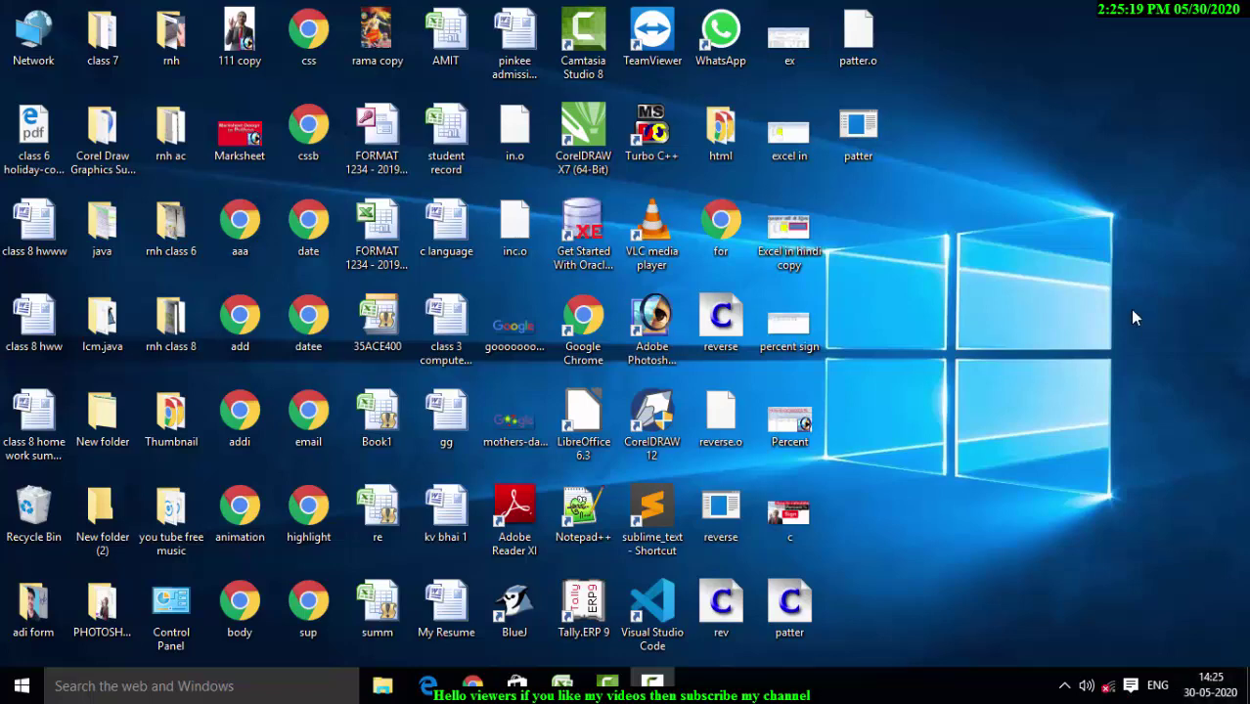
Step: Refresh the desktop and open the Book1 workbook
{"action": "right_click", "coordinate": [930, 186]}
{"action": "right_click", "coordinate": [967, 232]}
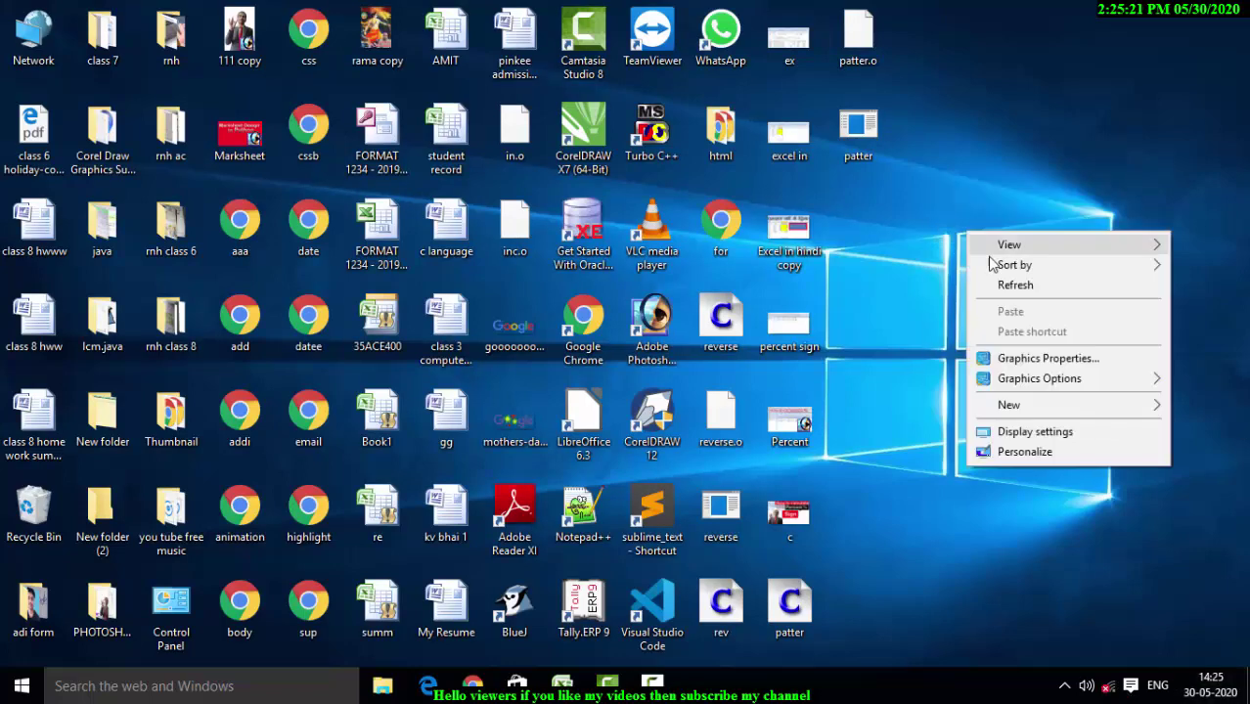
{"action": "right_click", "coordinate": [1005, 282]}
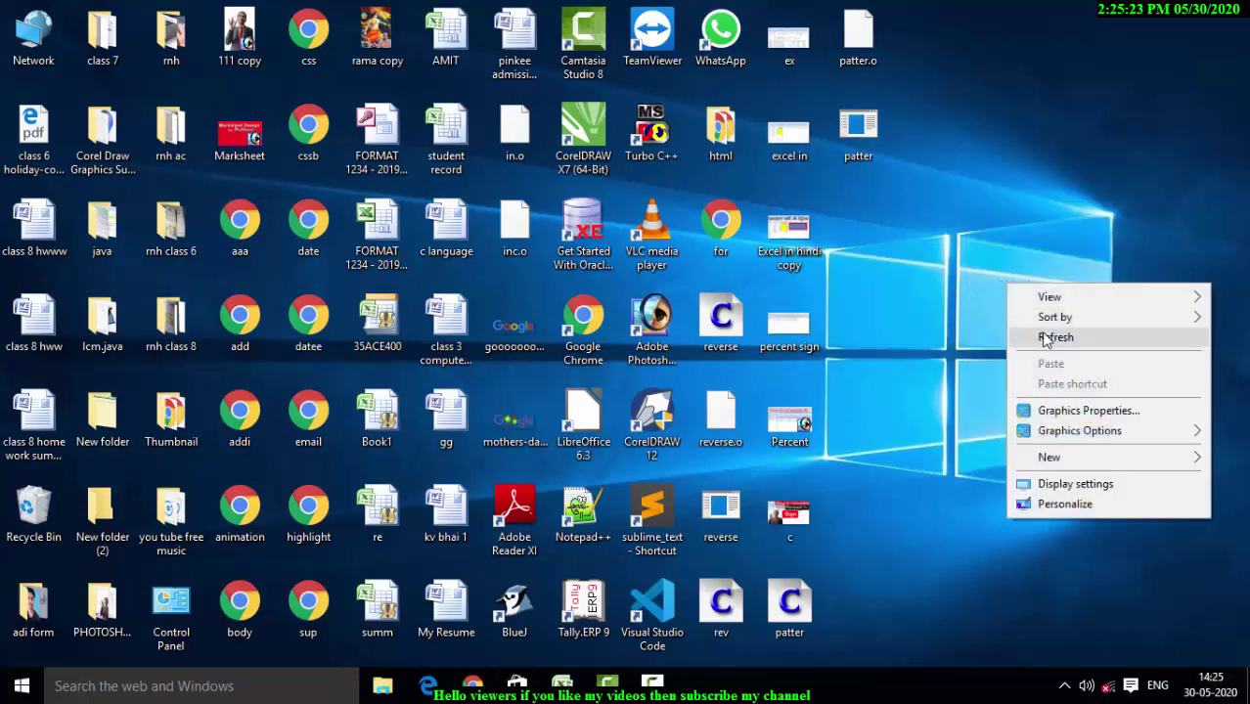
{"action": "right_click", "coordinate": [1046, 334]}
{"action": "left_click", "coordinate": [1088, 386]}
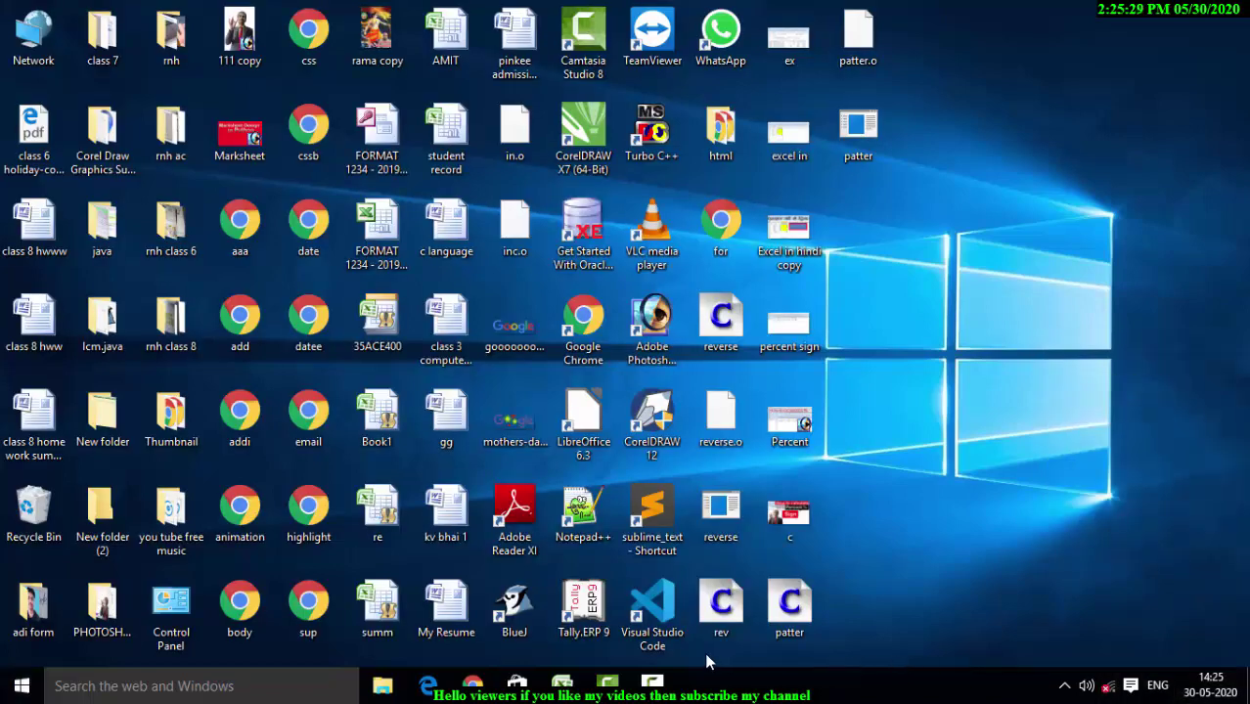
{"action": "left_click", "coordinate": [562, 685]}
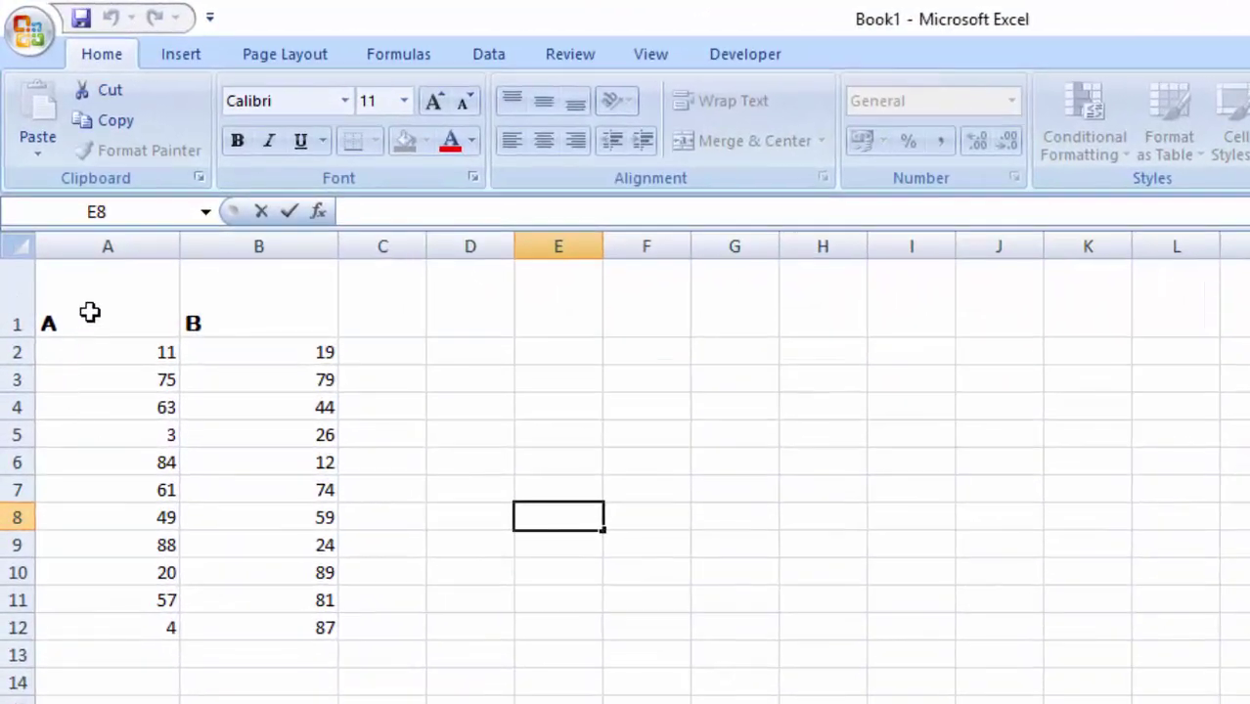
Step: Apply All Borders to every cell of A1:B12
{"action": "mouse_move", "coordinate": [93, 311]}
{"action": "left_mouse_down"}
{"action": "mouse_move", "coordinate": [188, 330]}
{"action": "mouse_move", "coordinate": [293, 627]}
{"action": "left_mouse_up"}
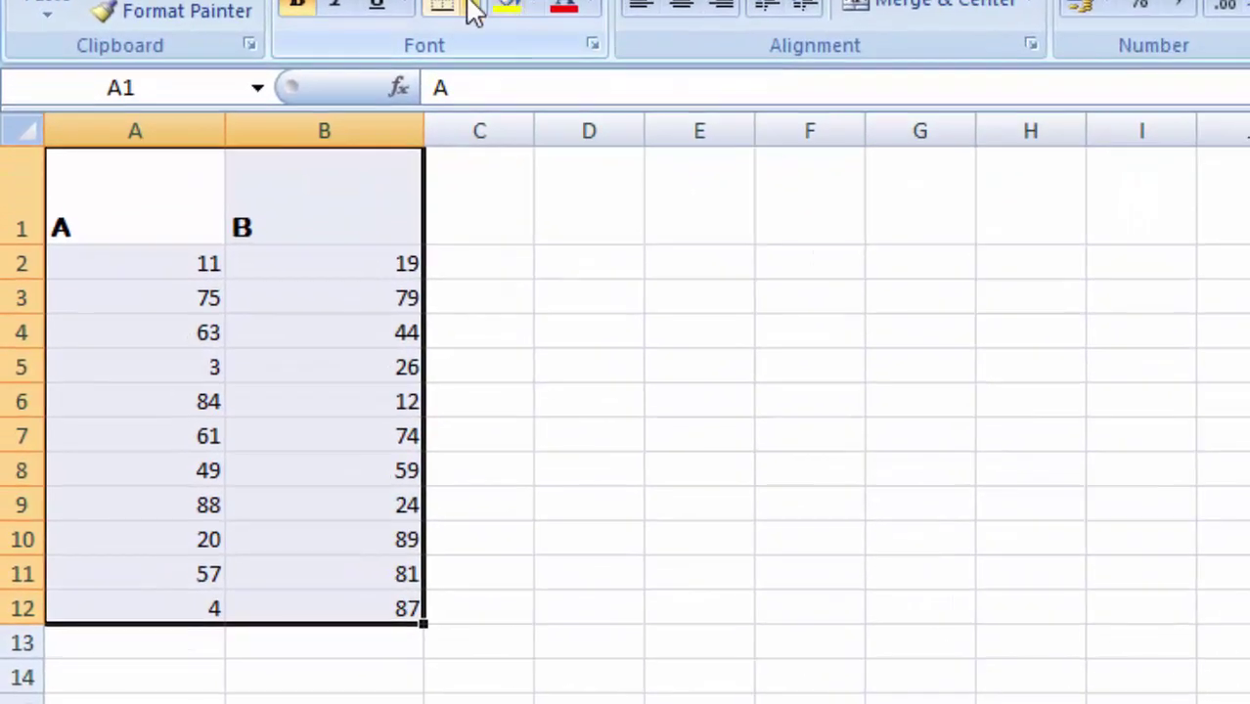
{"action": "left_click", "coordinate": [474, 11]}
{"action": "left_click", "coordinate": [504, 275]}
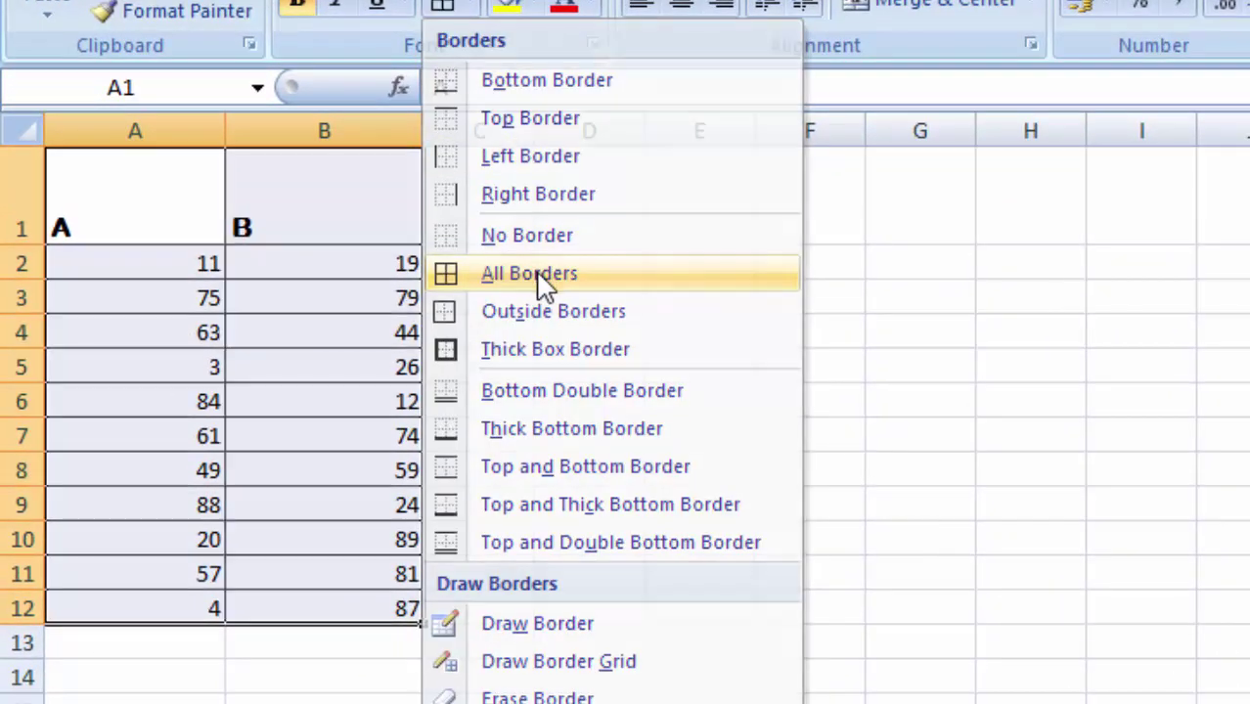
{"action": "left_click", "coordinate": [551, 563]}
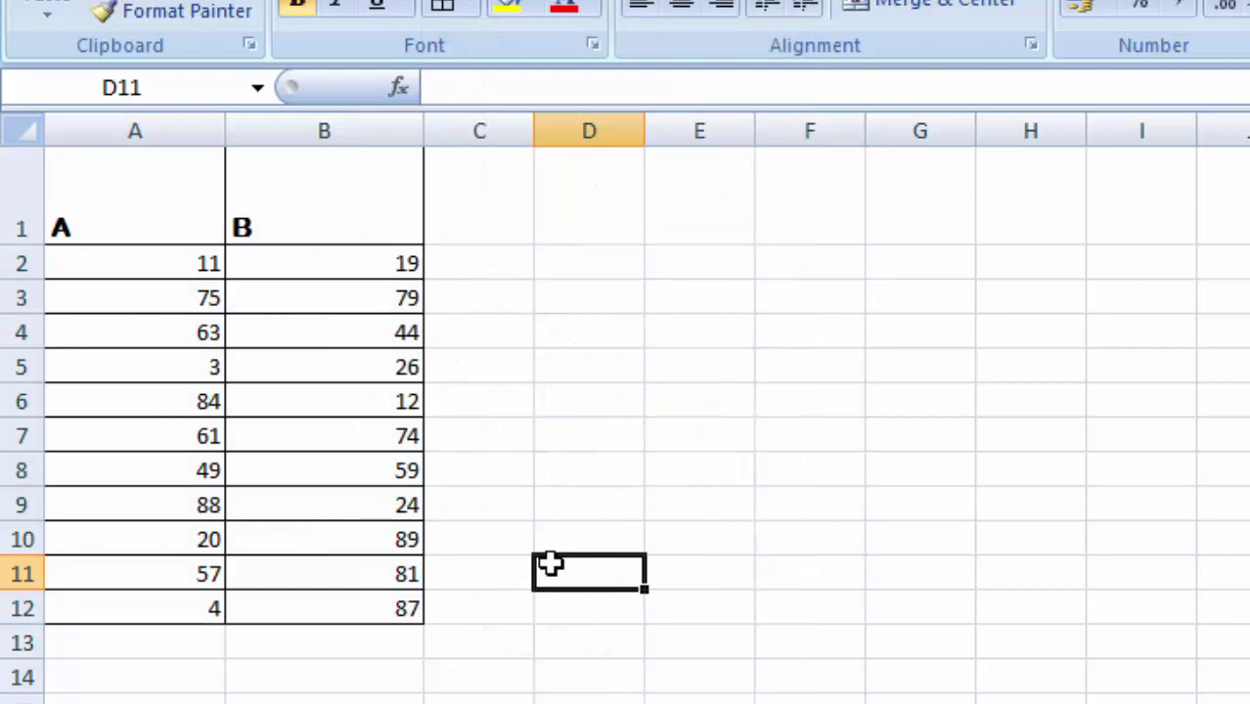
Step: Centre the A1 and B1 headers both vertically and horizontally
{"action": "left_click", "coordinate": [118, 202]}
{"action": "left_click_drag", "start_coordinate": [119, 203], "coordinate": [274, 205]}
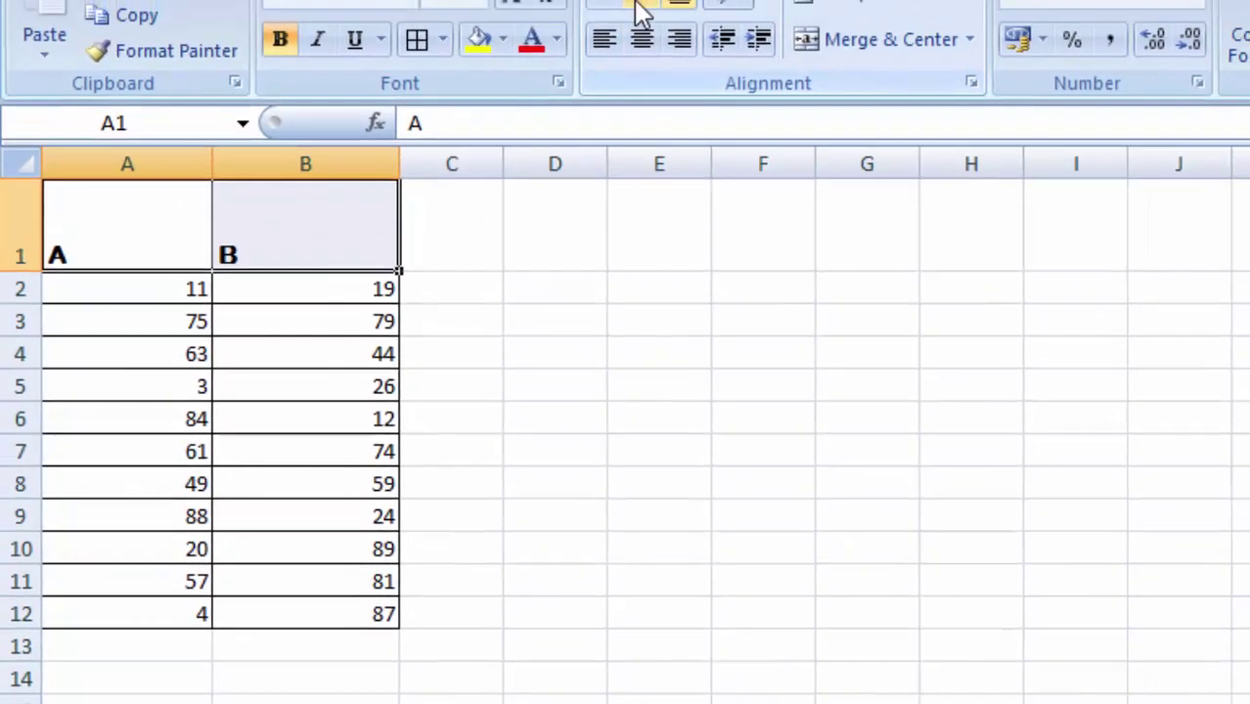
{"action": "left_click", "coordinate": [600, 44]}
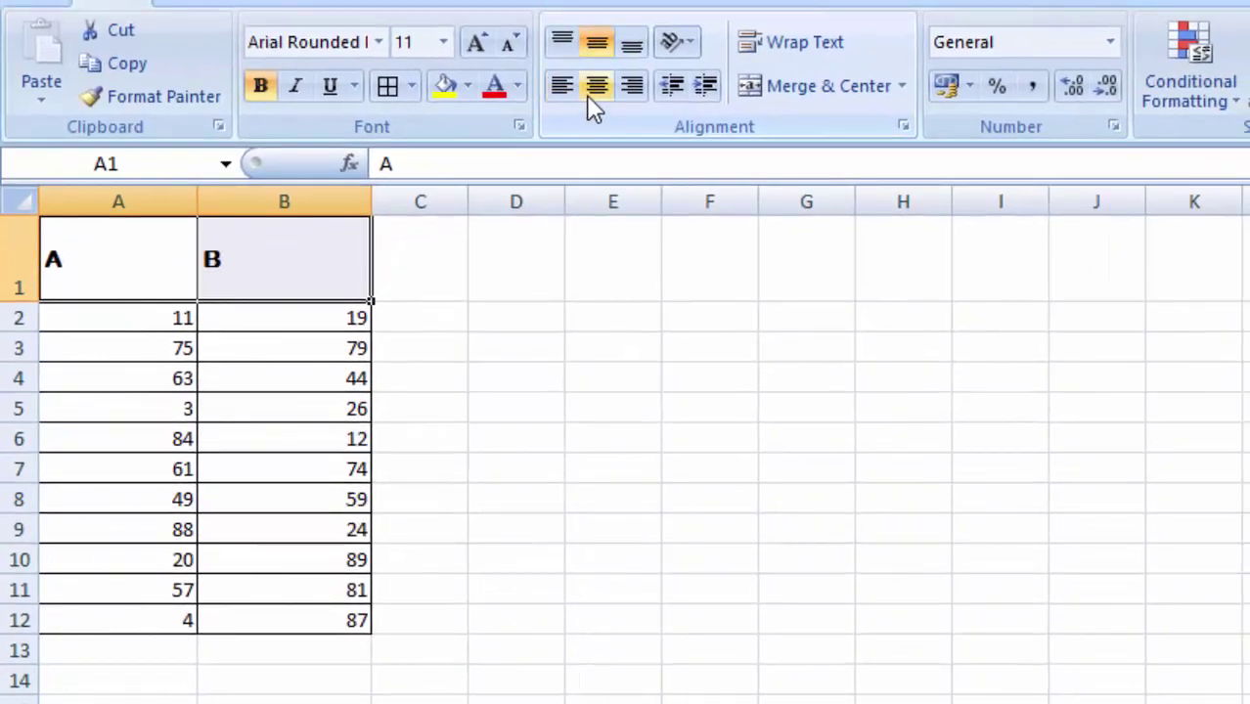
{"action": "left_click", "coordinate": [599, 86]}
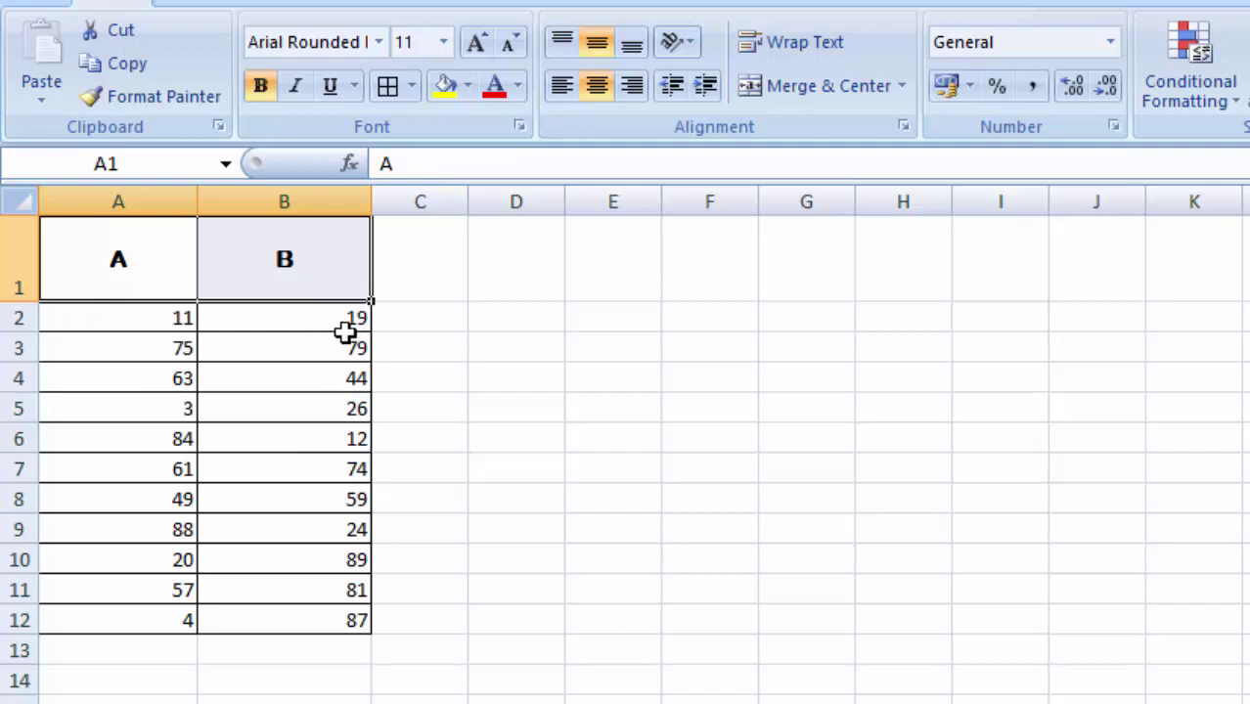
{"action": "left_click", "coordinate": [406, 326]}
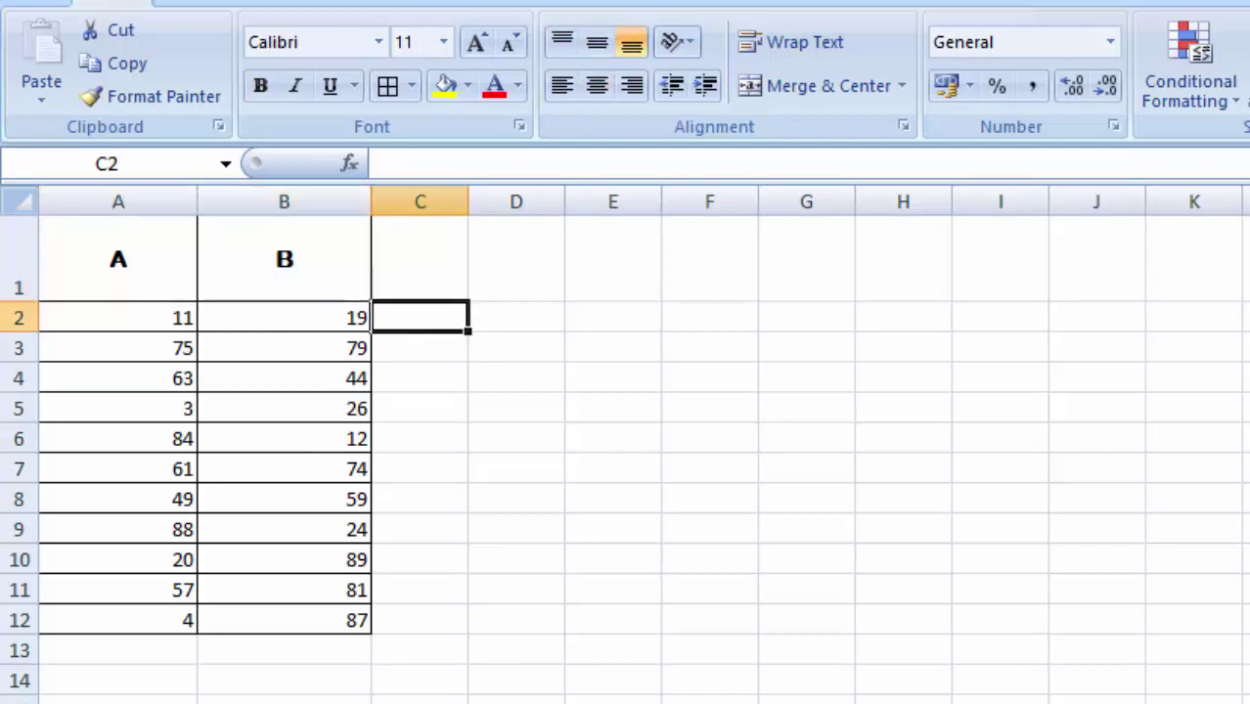
Step: Enter the formula =A2-B2 in C2
{"action": "type", "text": "="}
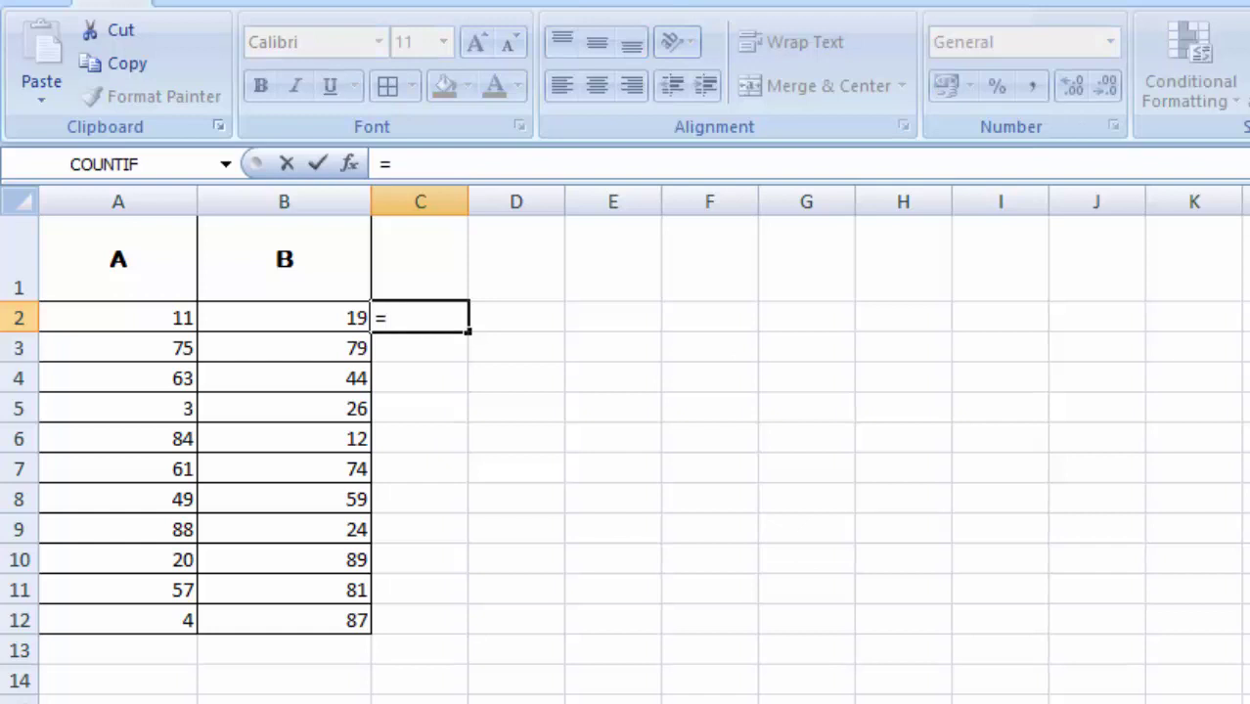
{"action": "left_click", "coordinate": [152, 312]}
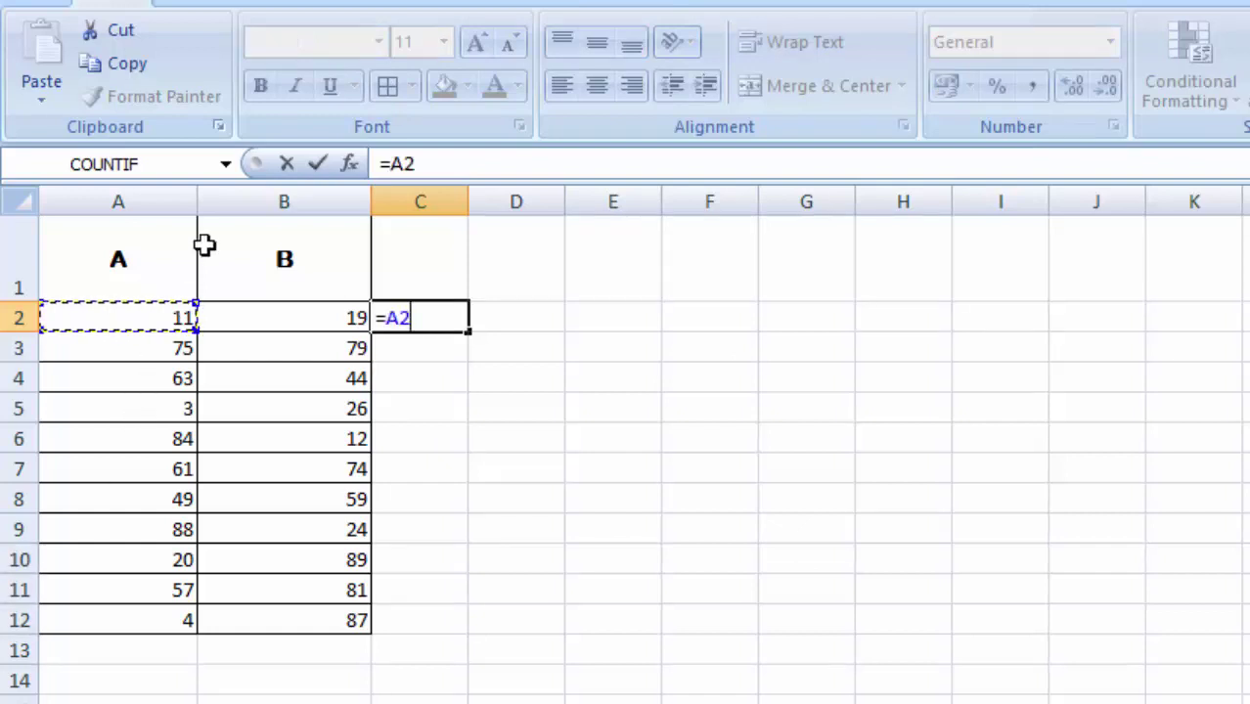
{"action": "type", "text": "-"}
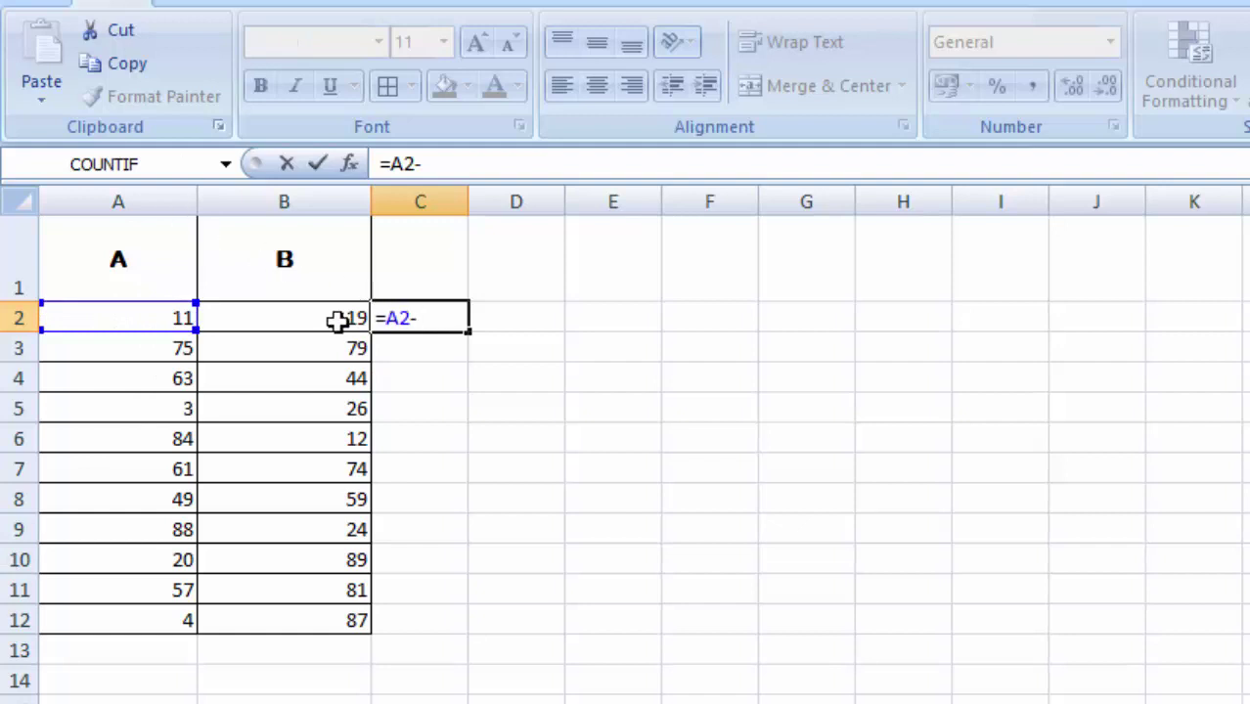
{"action": "left_click", "coordinate": [341, 320]}
{"action": "key", "text": "Return"}
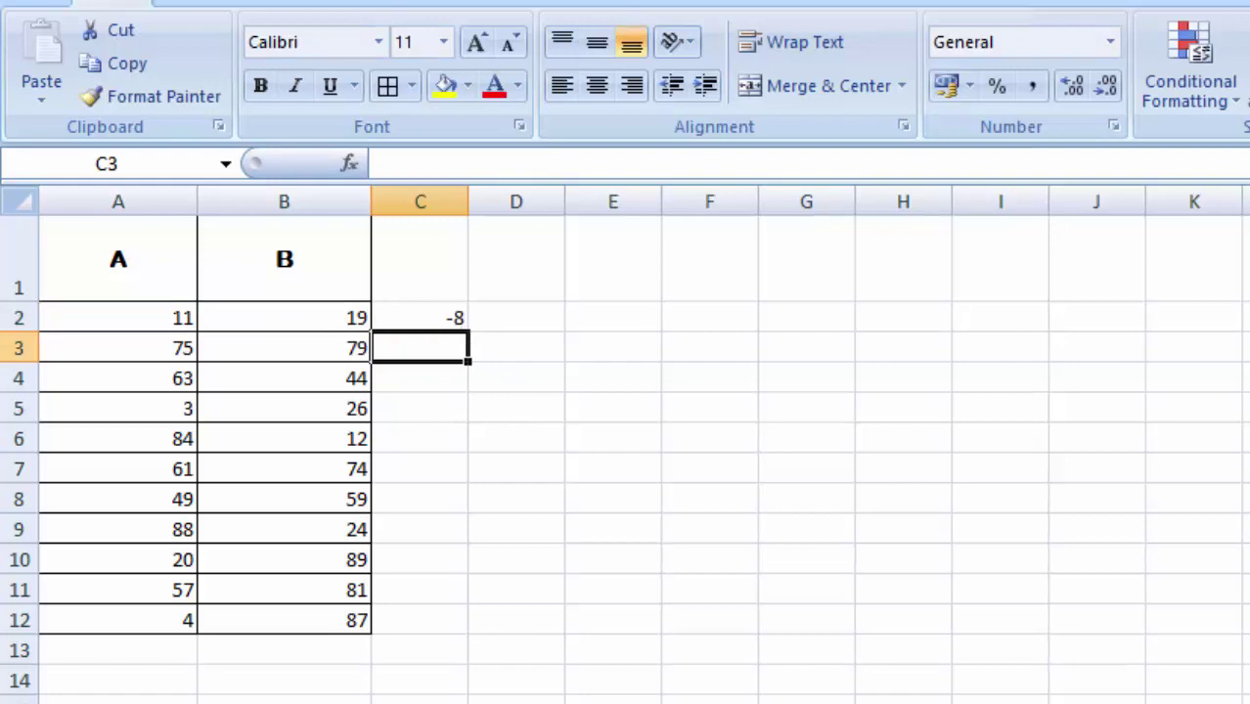
Step: Fill the C2 formula down to C12, giving differences from -8 to -83
{"action": "scroll", "coordinate": [417, 491], "scroll_direction": "up", "scroll_amount": 1, "text": "ctrl"}
{"action": "scroll", "coordinate": [418, 491], "scroll_direction": "up", "scroll_amount": 2, "text": "ctrl"}
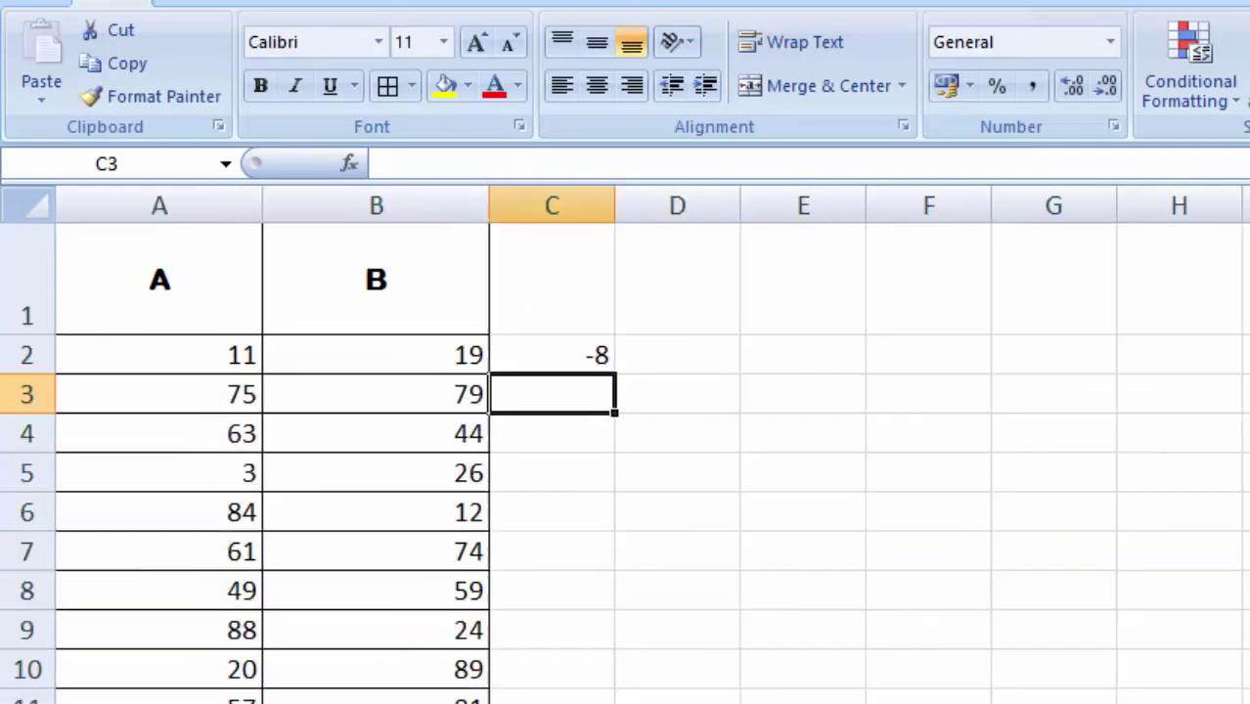
{"action": "scroll", "coordinate": [418, 491], "scroll_direction": "up", "scroll_amount": 1, "text": "ctrl"}
{"action": "left_click", "coordinate": [578, 369]}
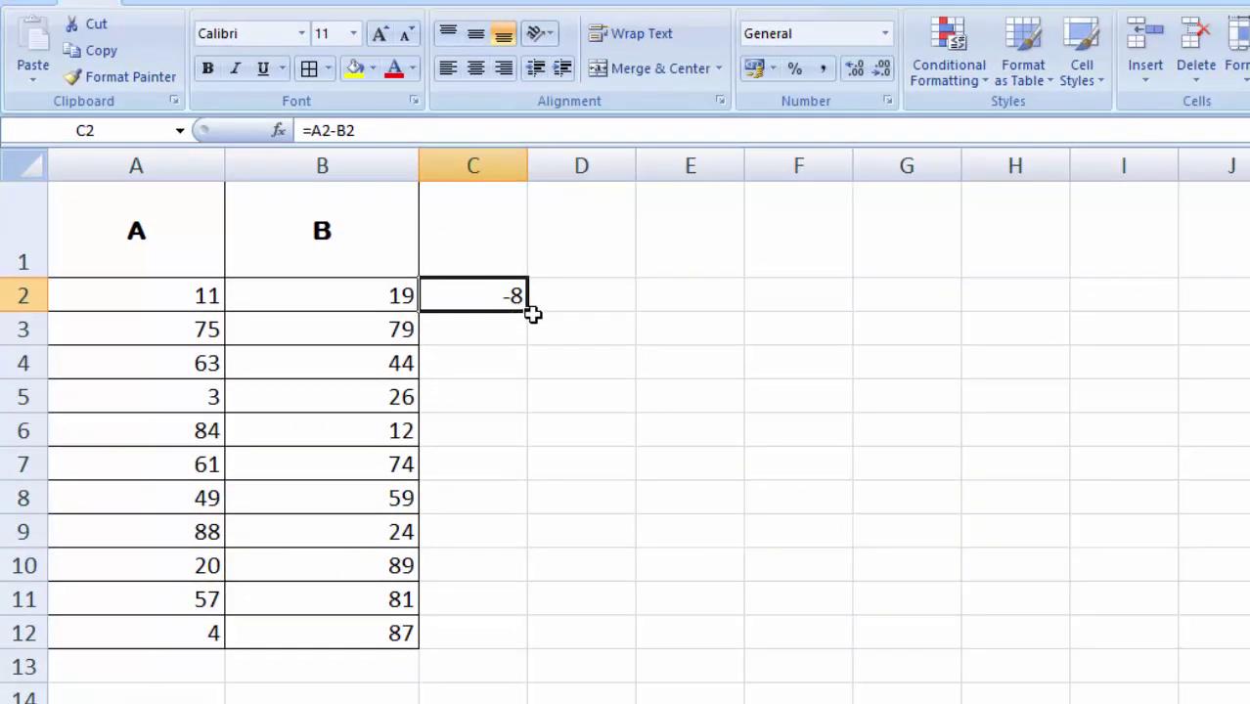
{"action": "left_click_drag", "start_coordinate": [529, 311], "coordinate": [531, 636]}
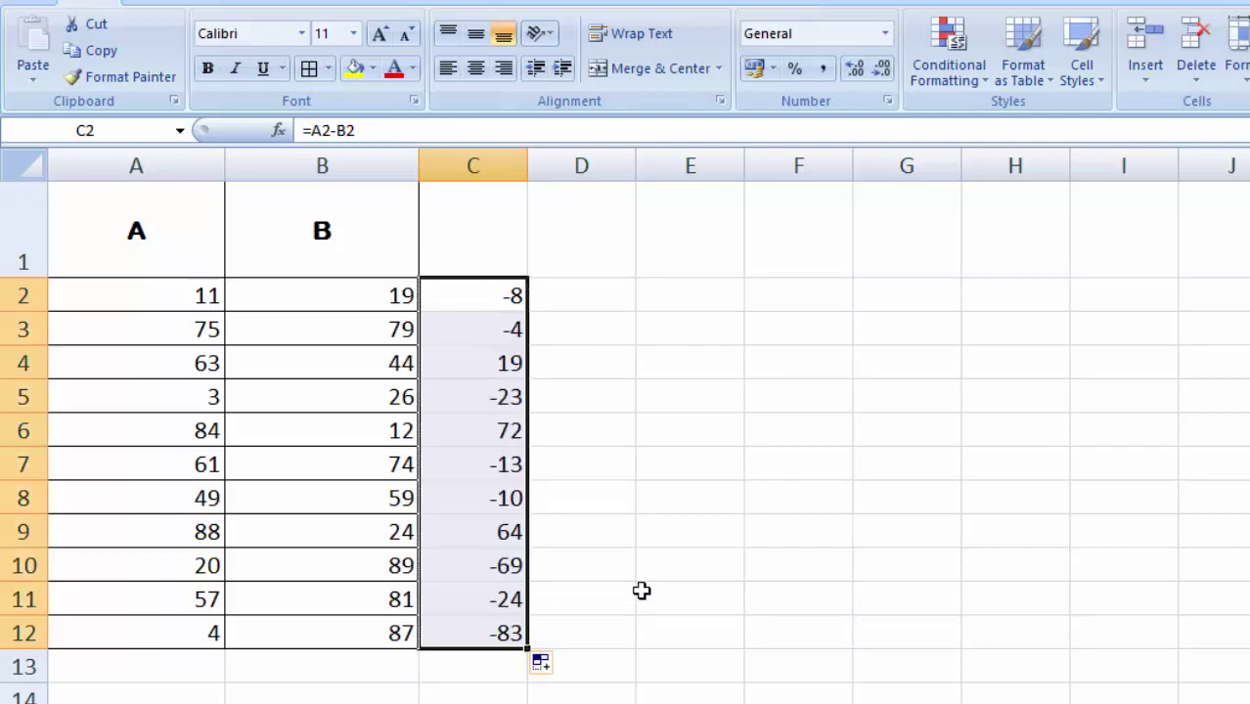
{"action": "left_click", "coordinate": [650, 492]}
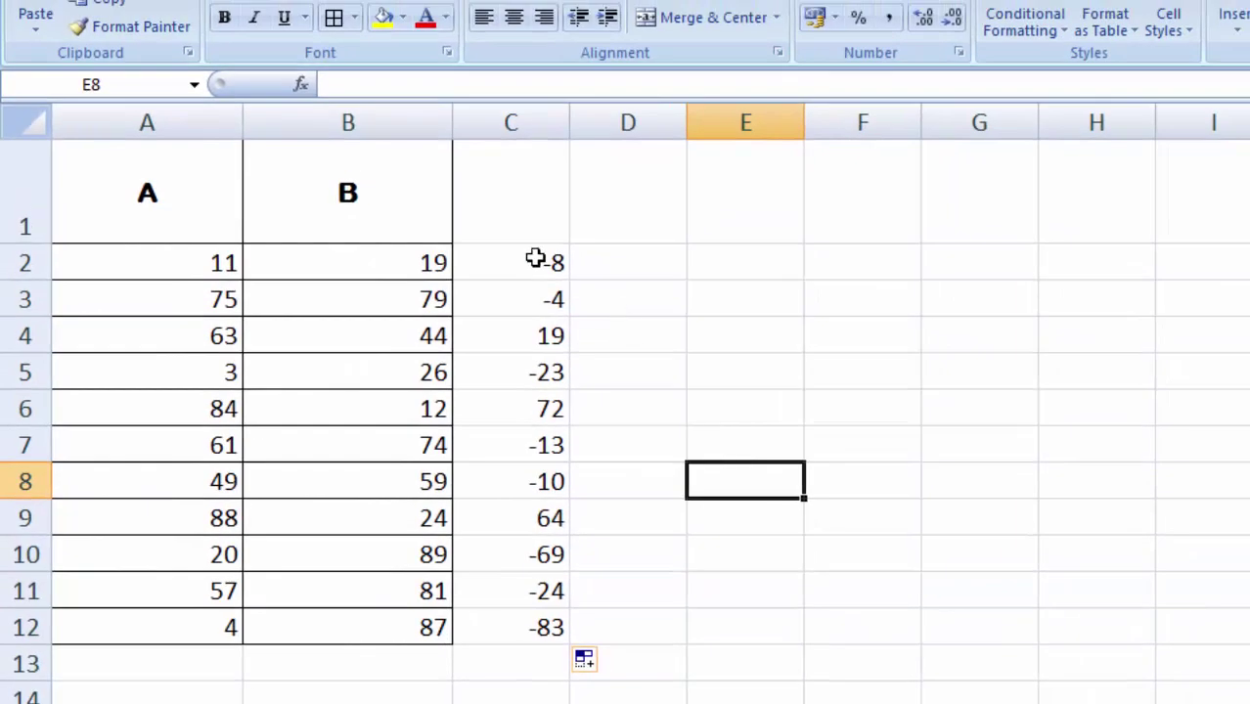
{"action": "left_click", "coordinate": [535, 257]}
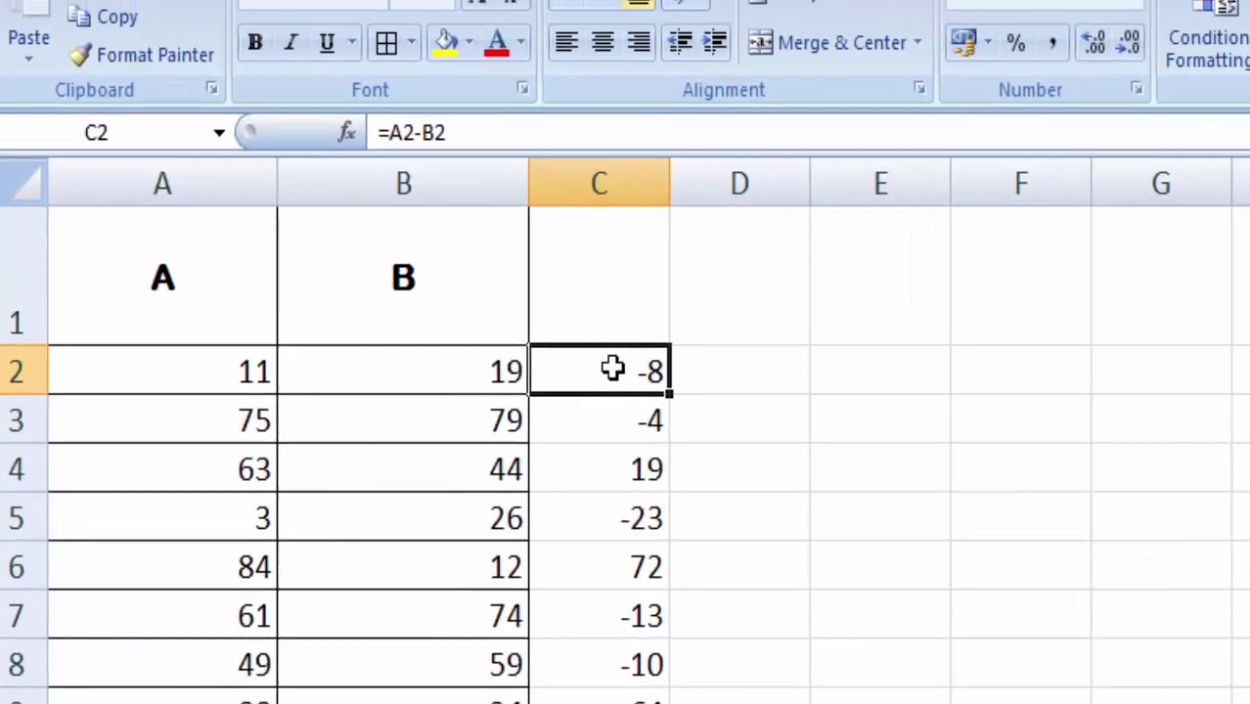
Step: Rewrite C2 as =if(A2-B2<0," ",if(A2-B2>15," ",if(A2-B2<=15,A2-B2)))
{"action": "double_click", "coordinate": [523, 261]}
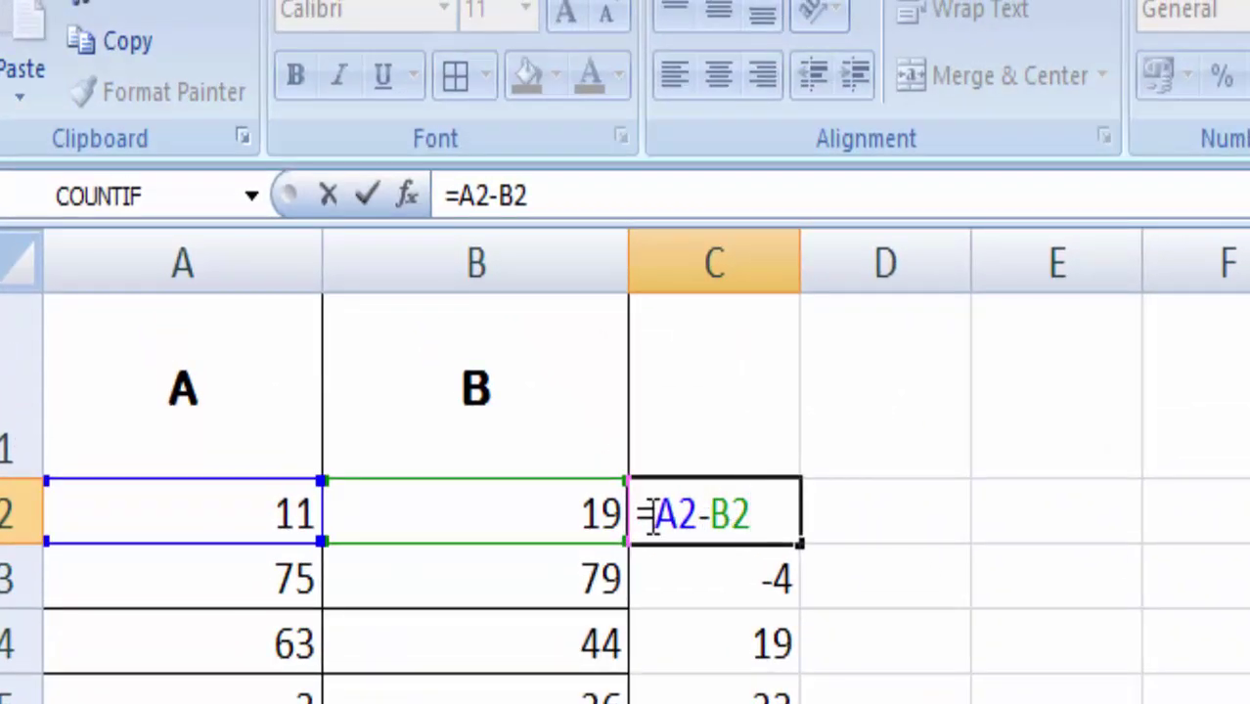
{"action": "type", "text": "if"}
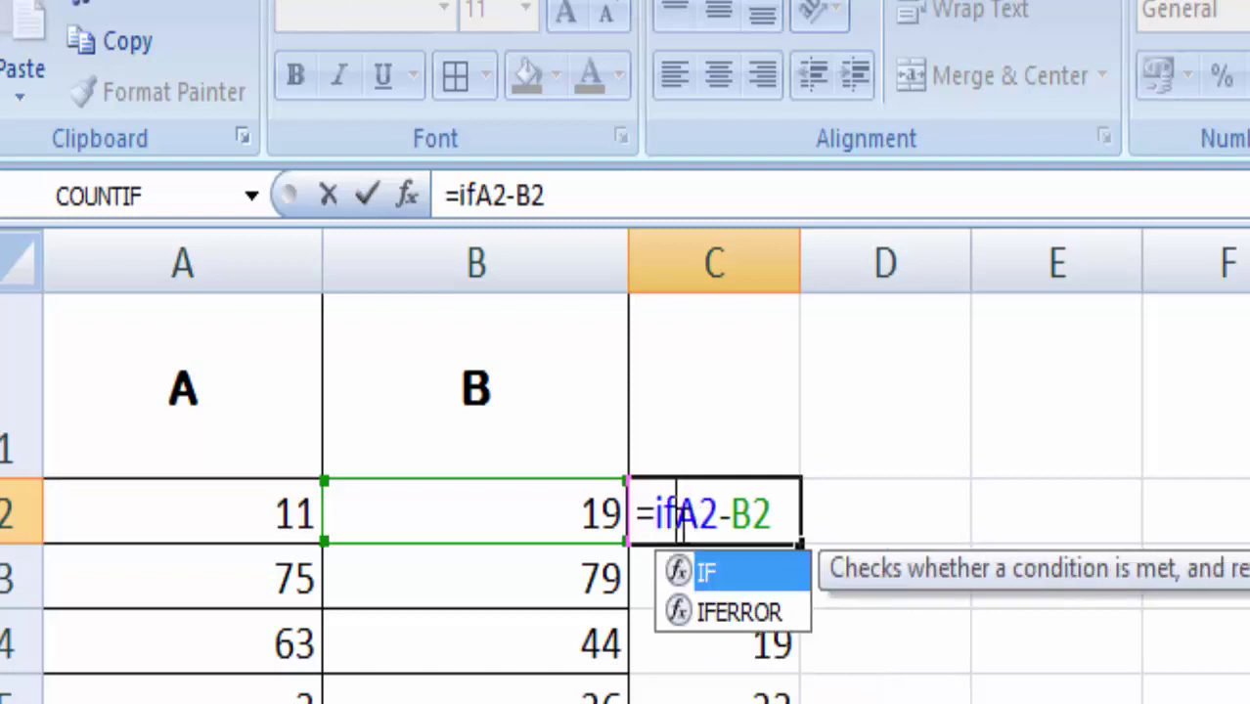
{"action": "type", "text": "("}
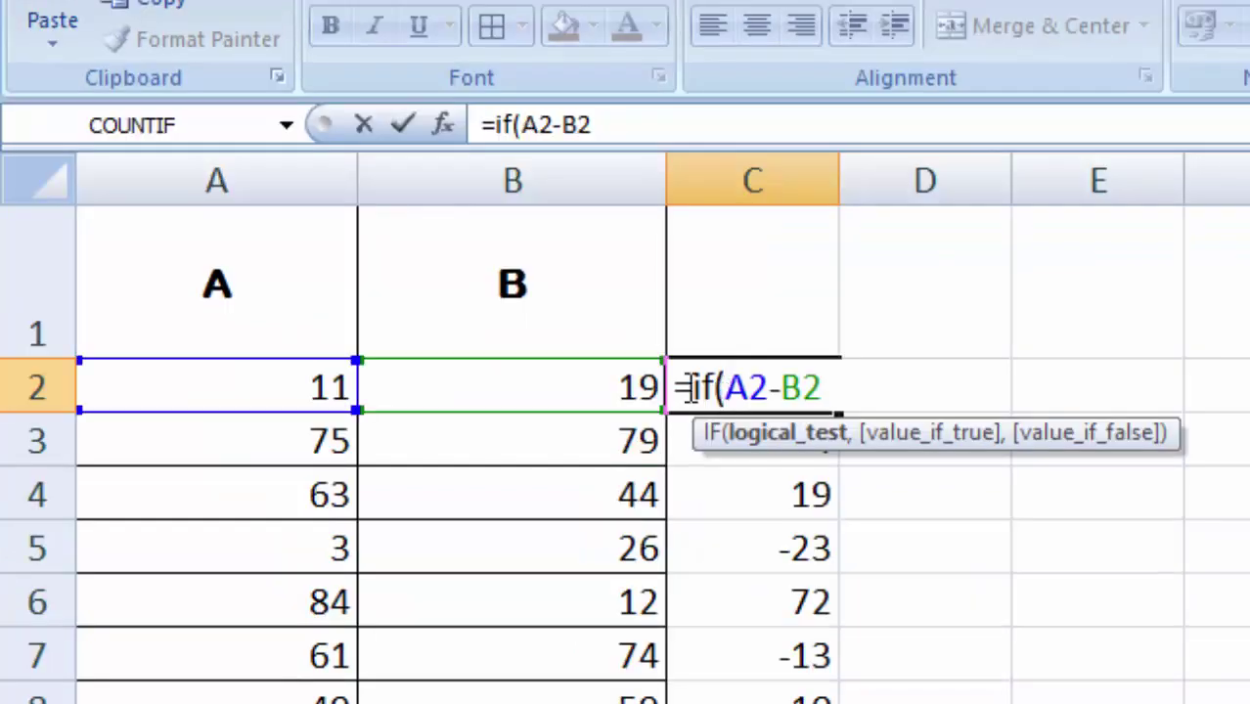
{"action": "left_click", "coordinate": [846, 386]}
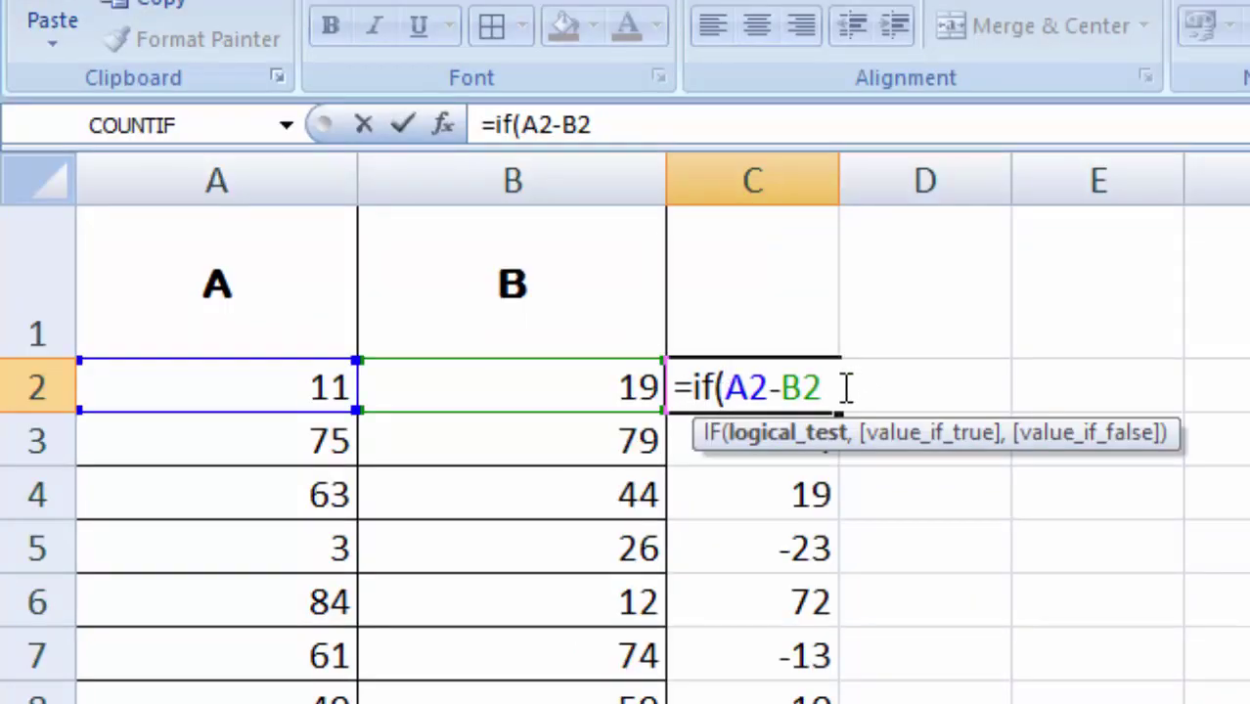
{"action": "type", "text": "<"}
{"action": "type", "text": "0"}
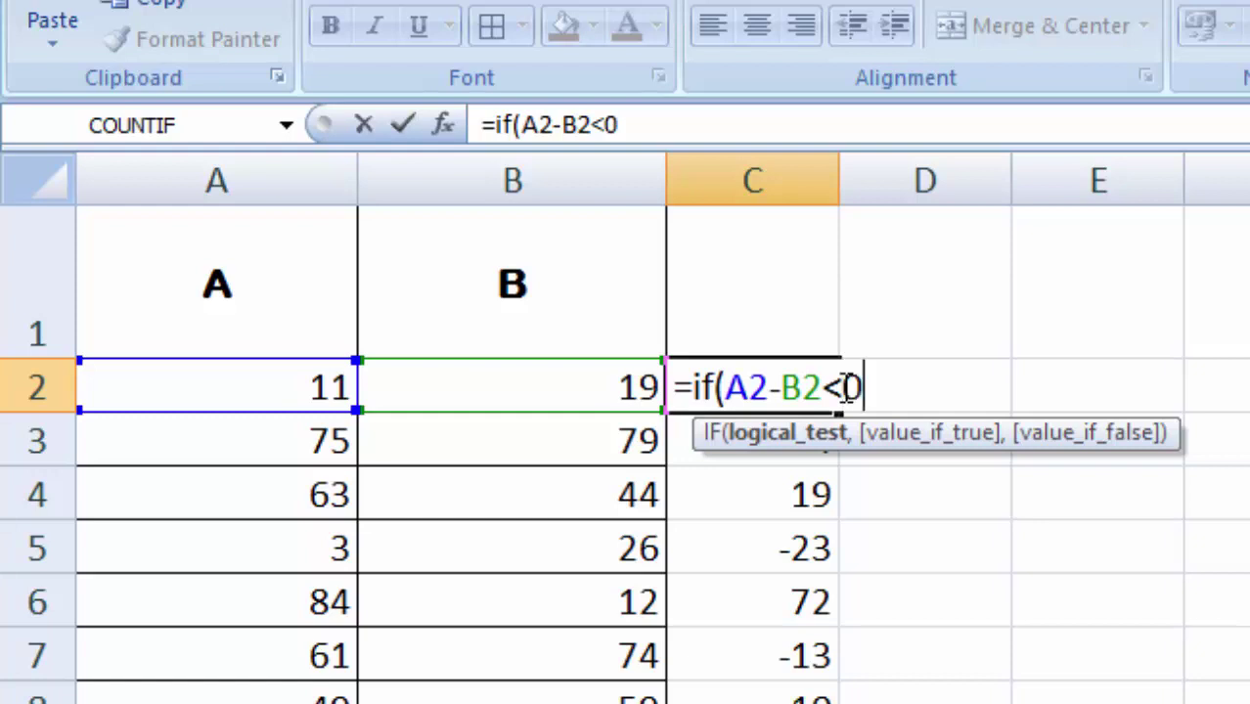
{"action": "type", "text": ","}
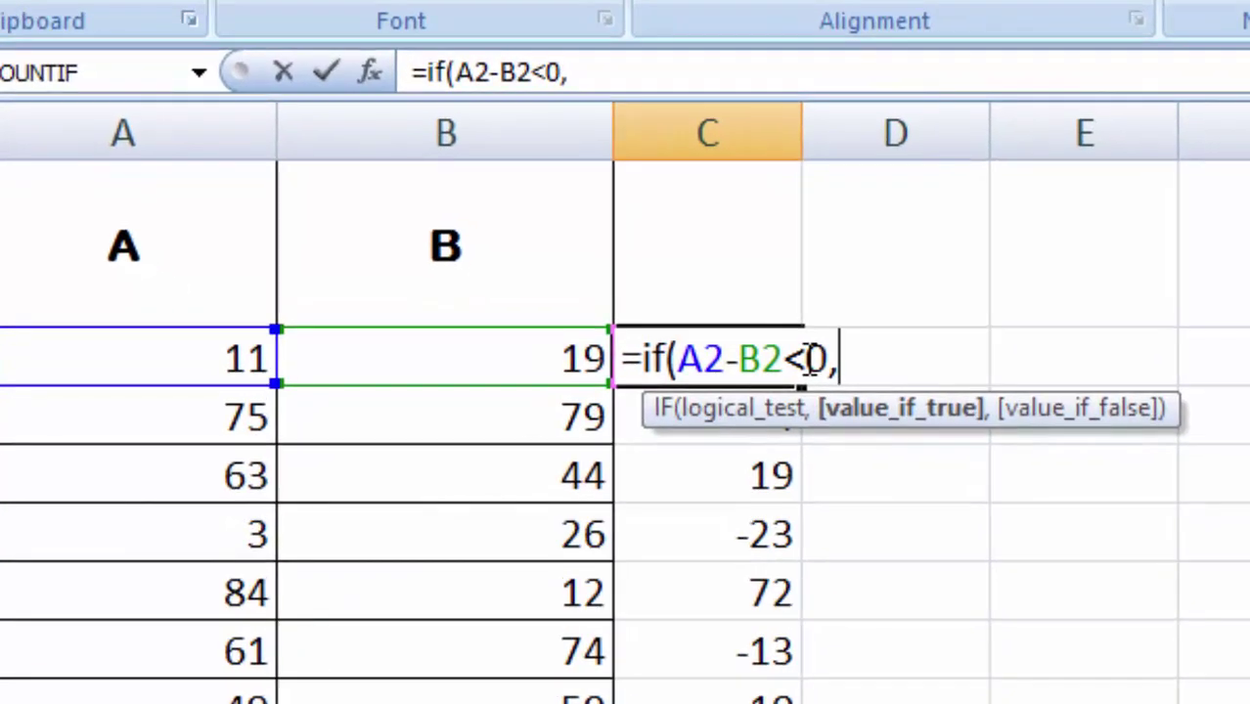
{"action": "type", "text": "\""}
{"action": "type", "text": " \","}
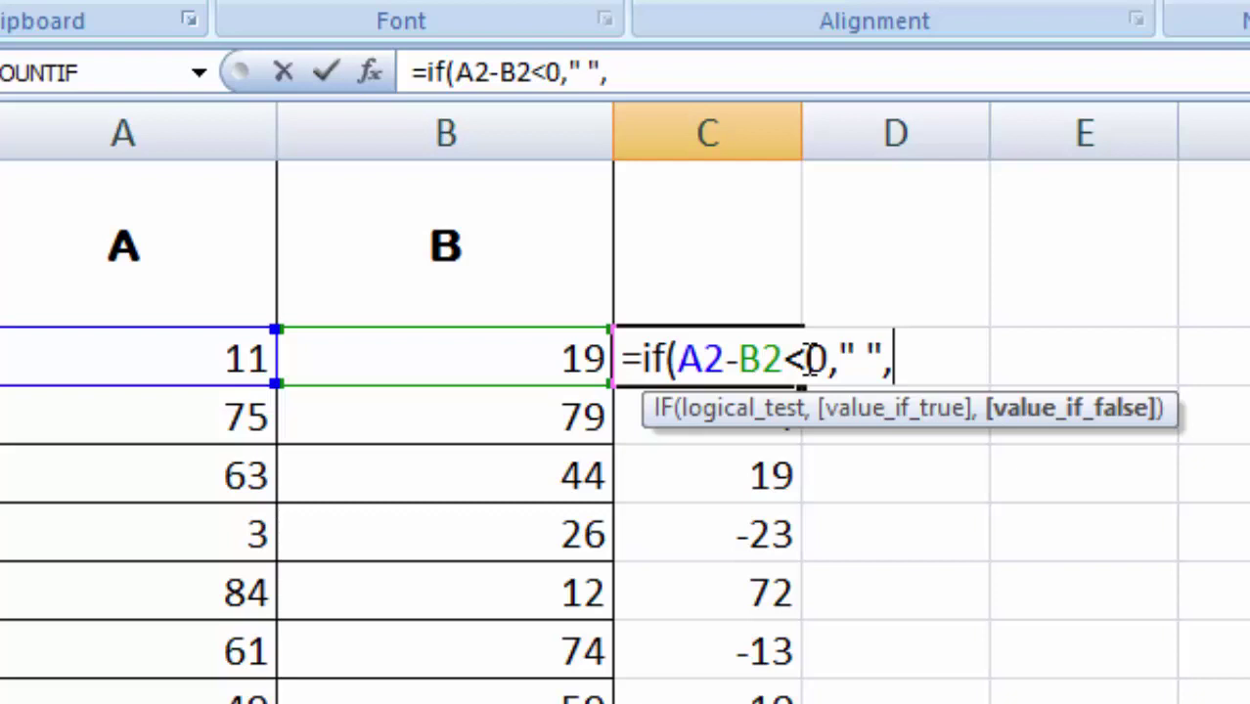
{"action": "type", "text": "if"}
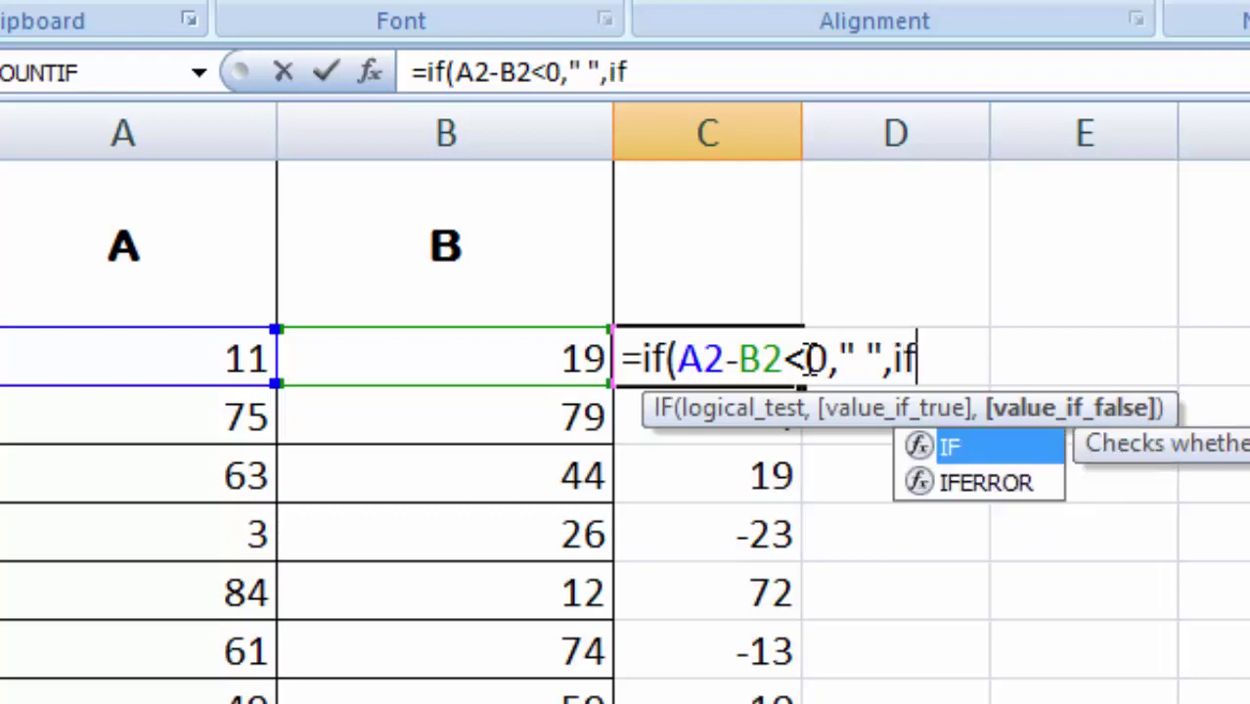
{"action": "type", "text": "("}
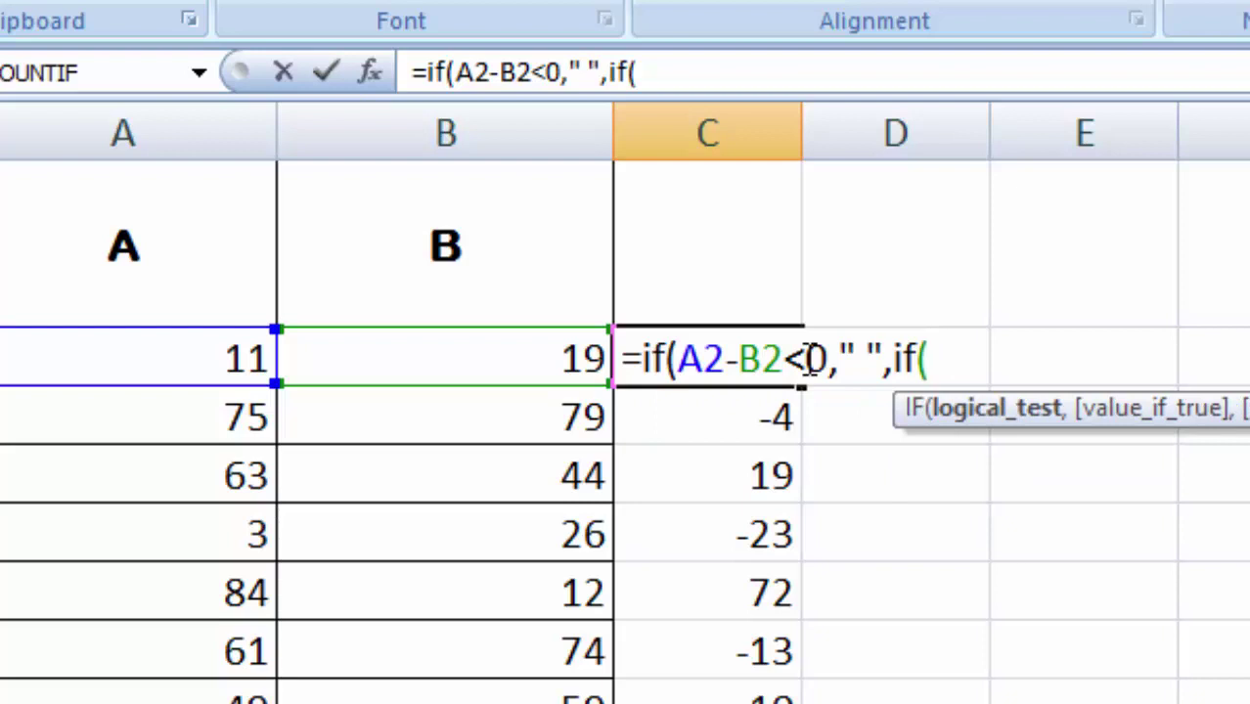
{"action": "type", "text": "A"}
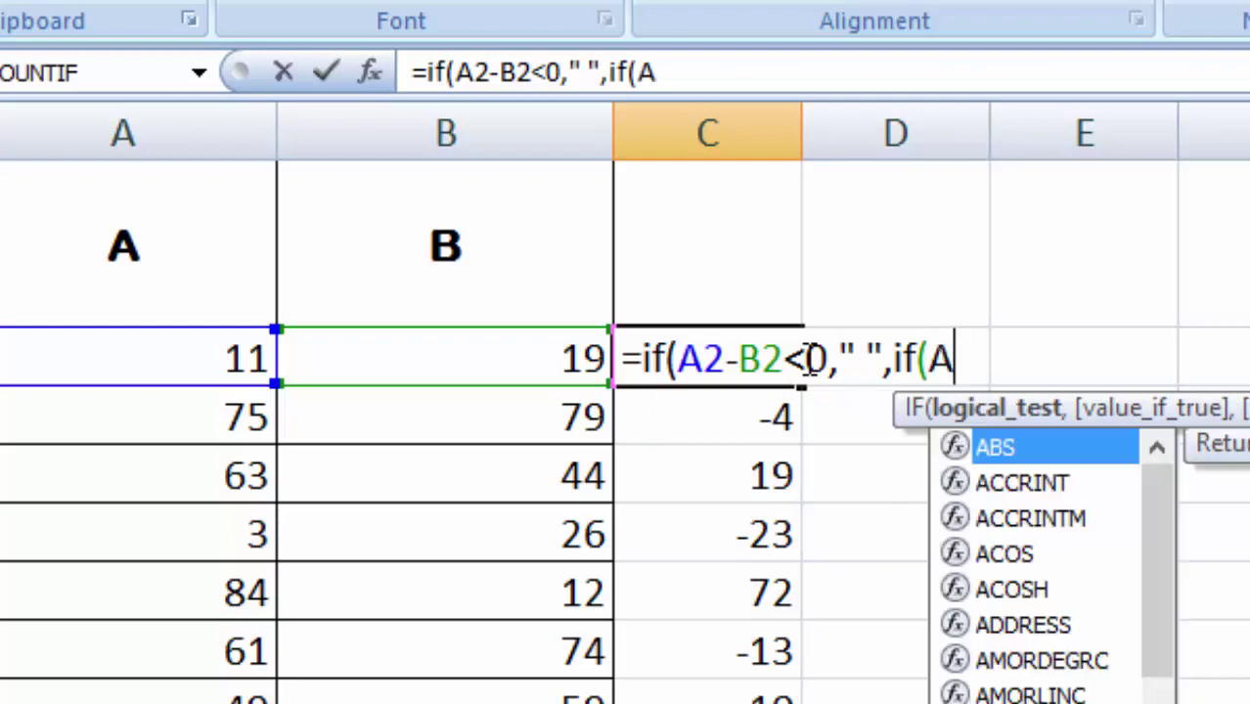
{"action": "type", "text": "2"}
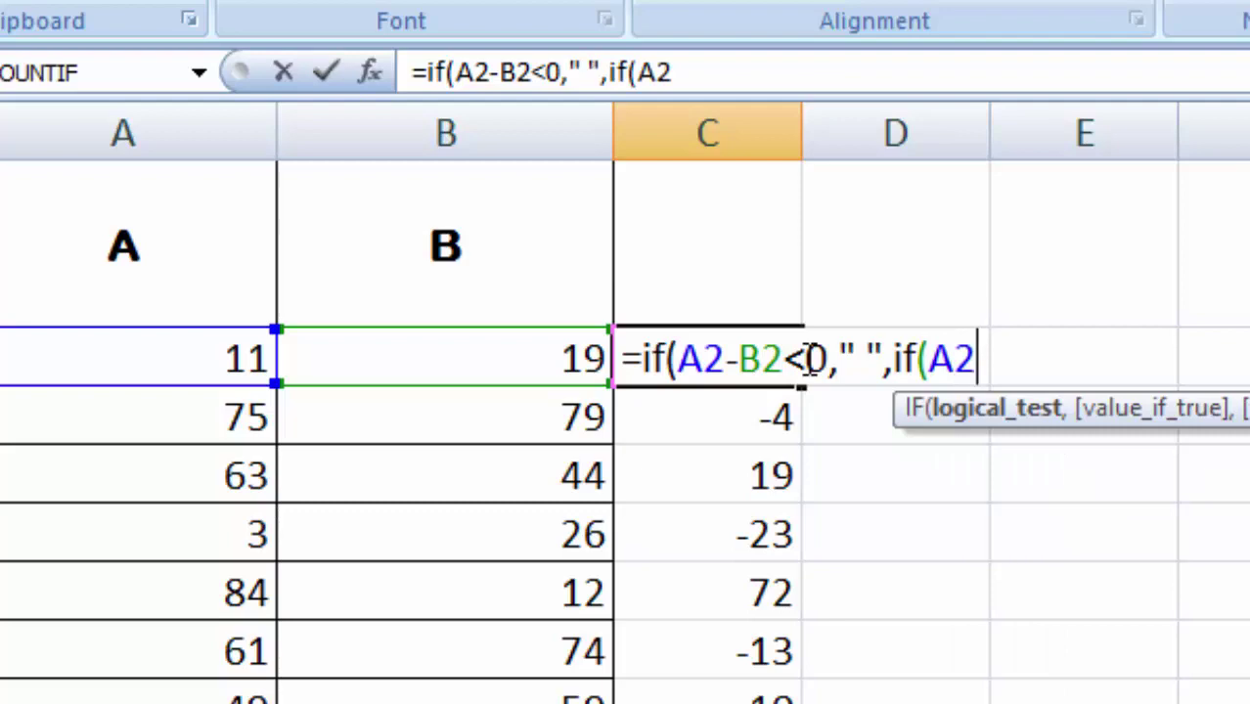
{"action": "type", "text": "-"}
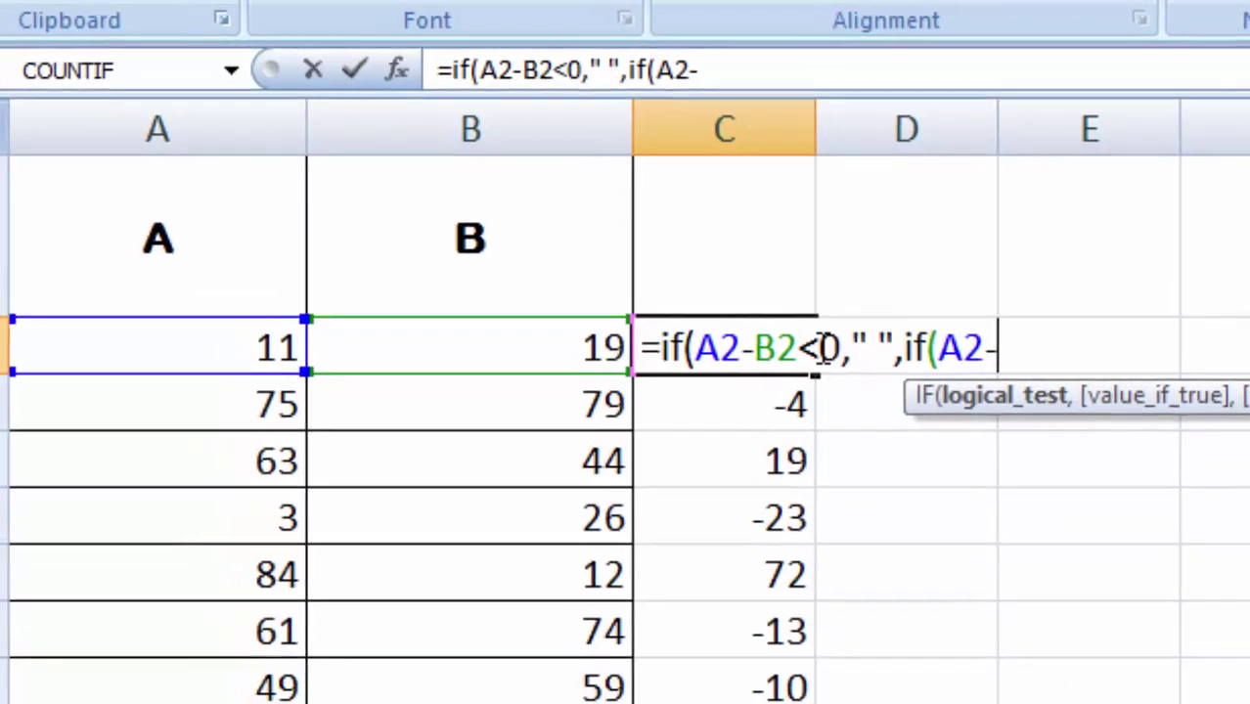
{"action": "type", "text": "B2"}
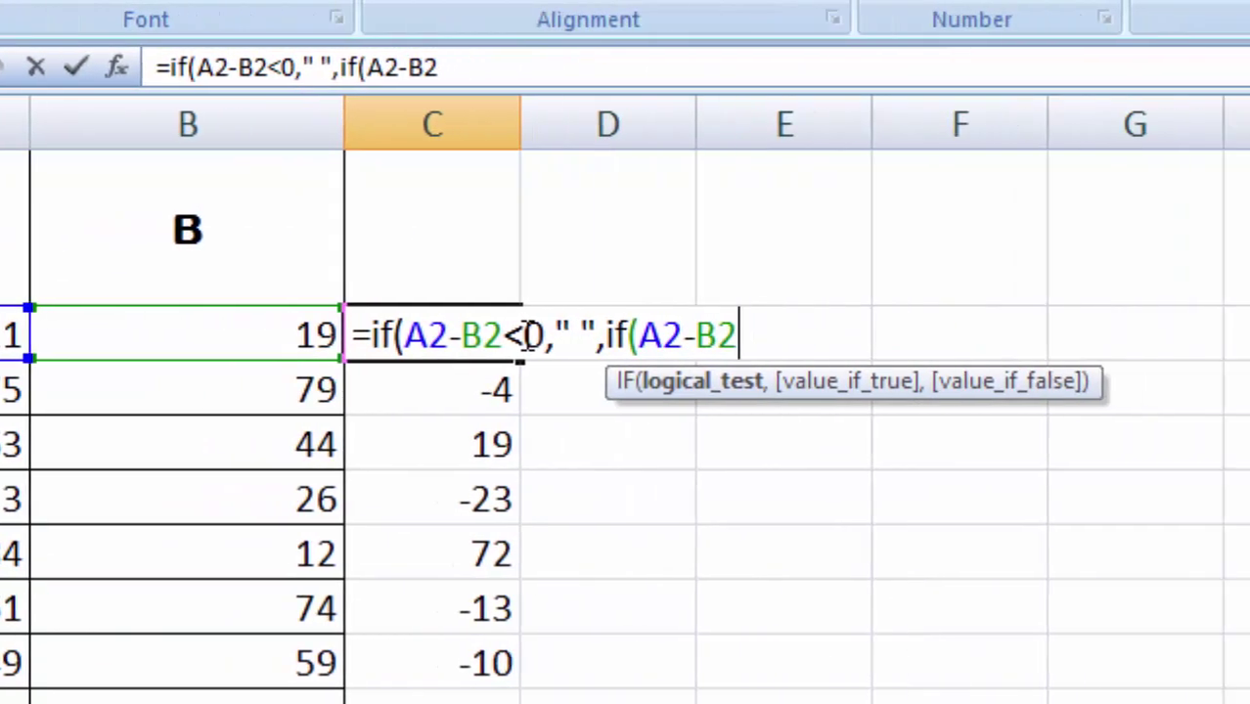
{"action": "type", "text": ">"}
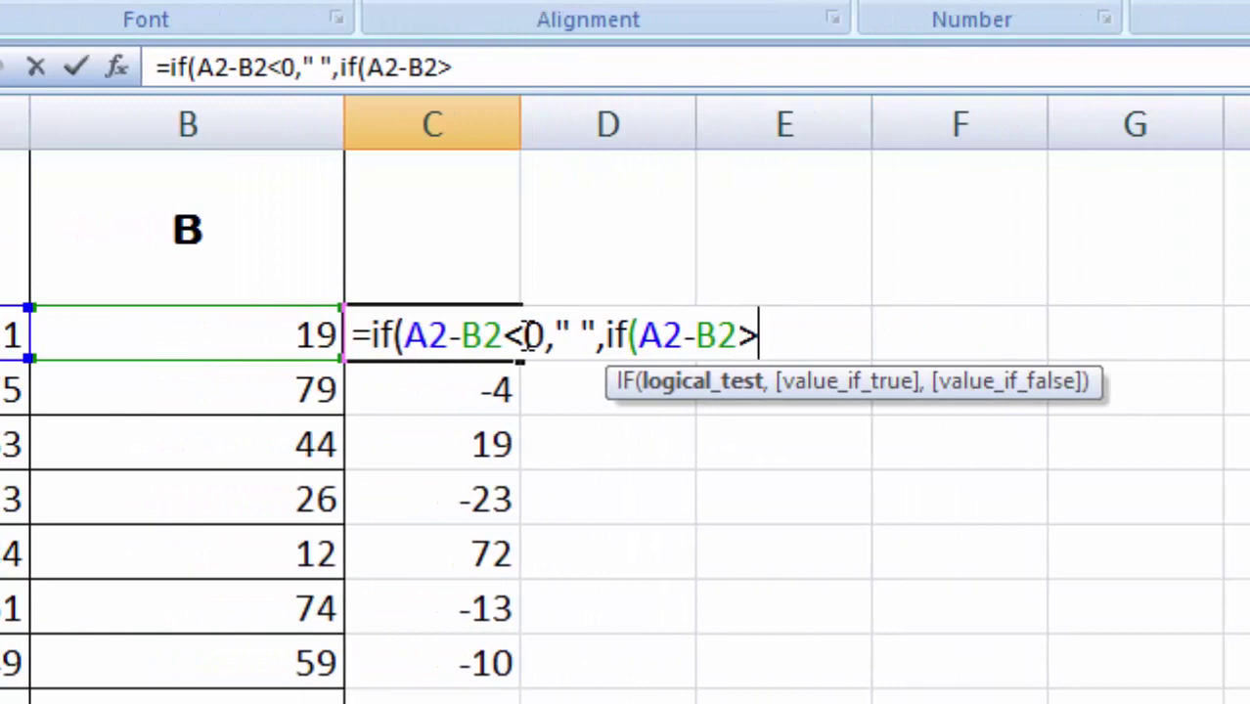
{"action": "type", "text": "15"}
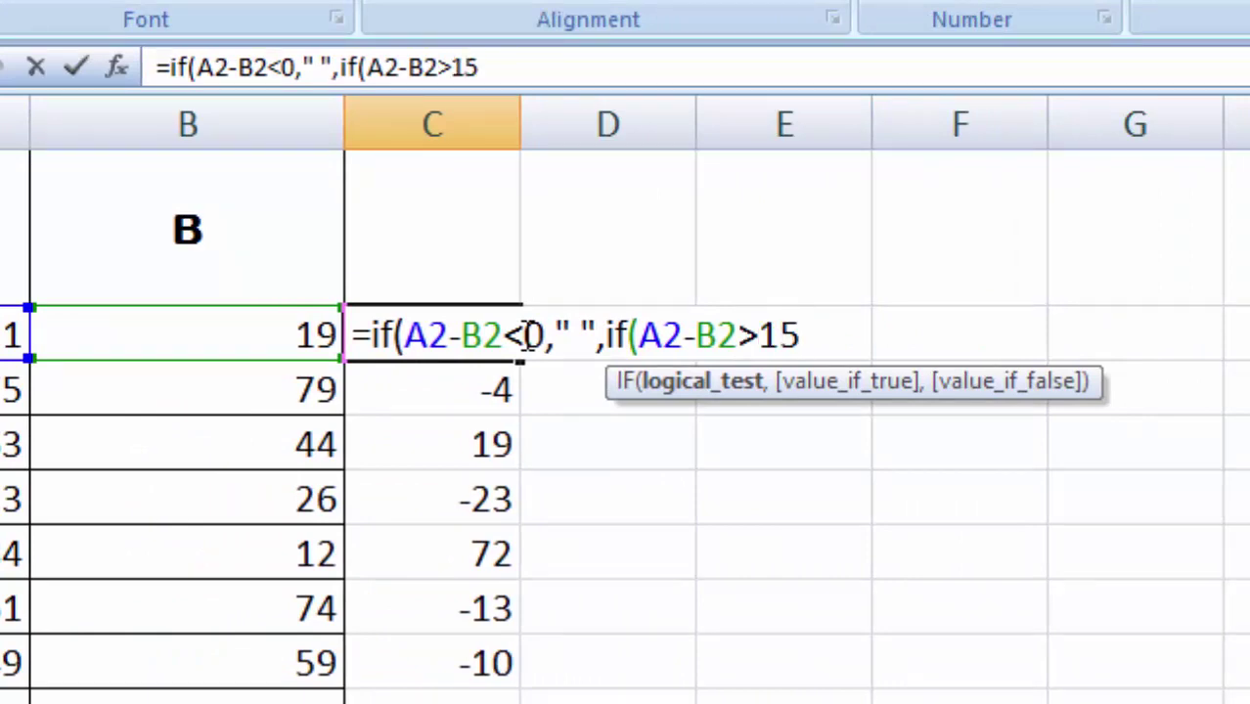
{"action": "type", "text": ",\""}
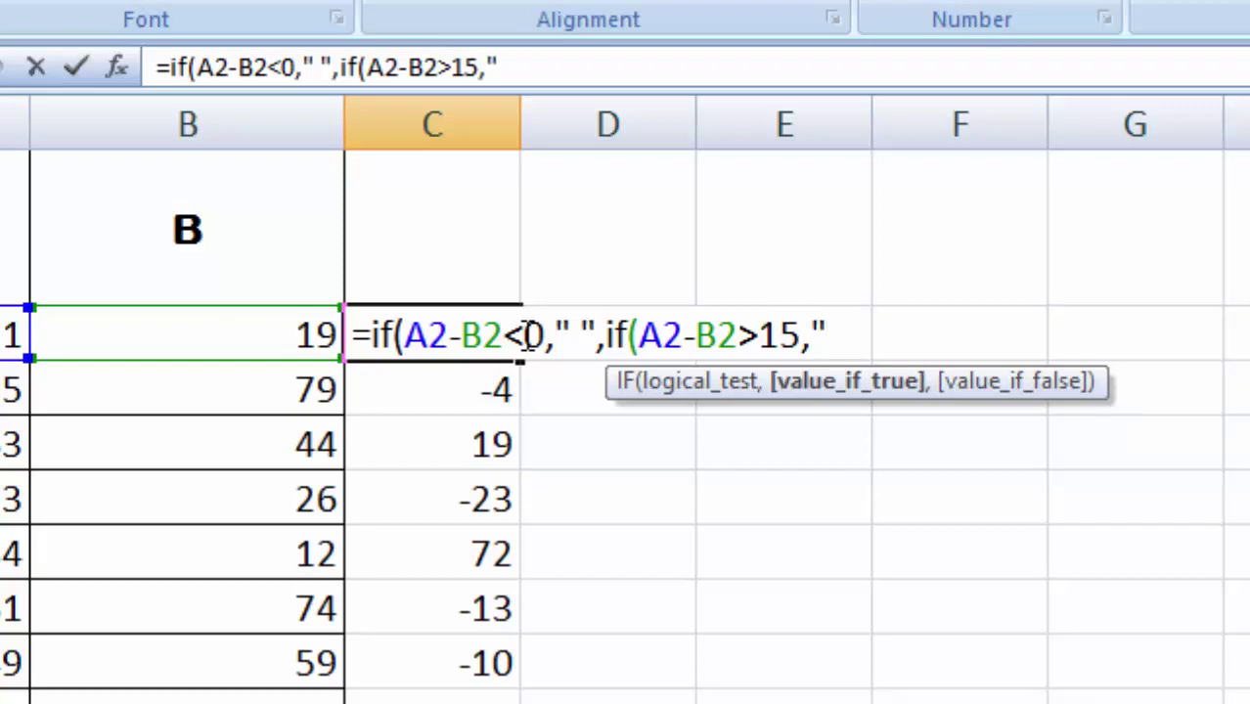
{"action": "type", "text": " \","}
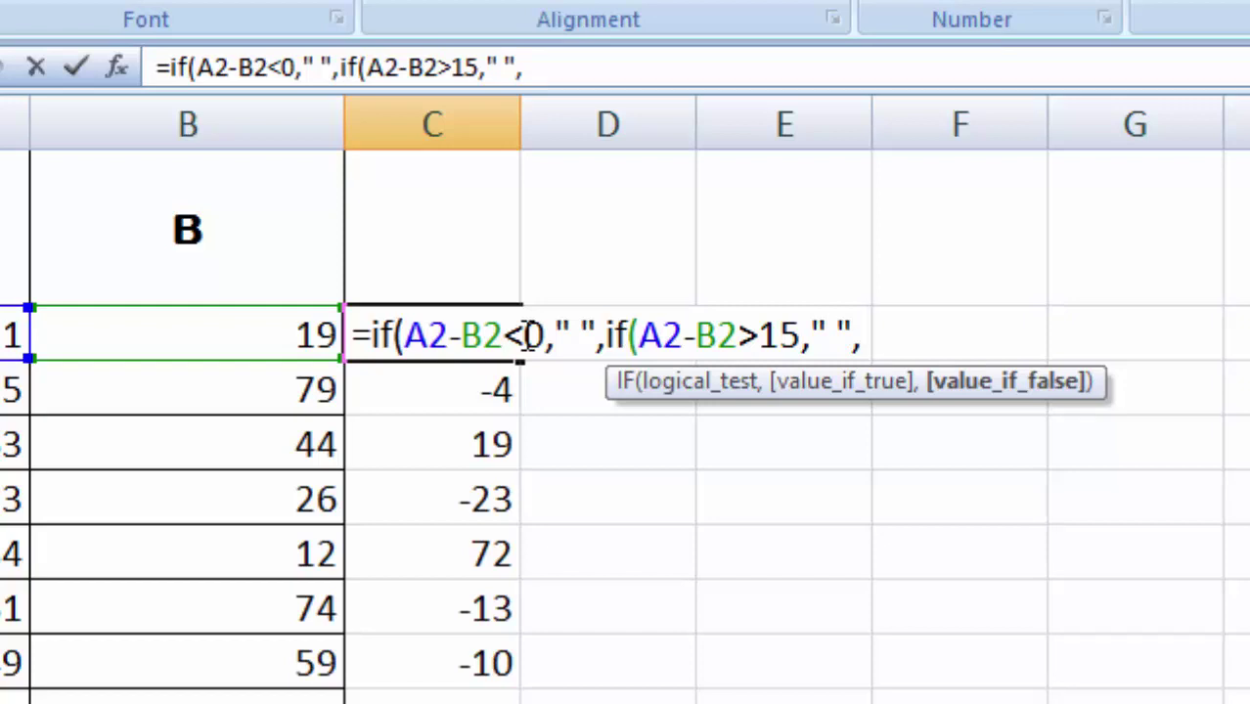
{"action": "type", "text": "if"}
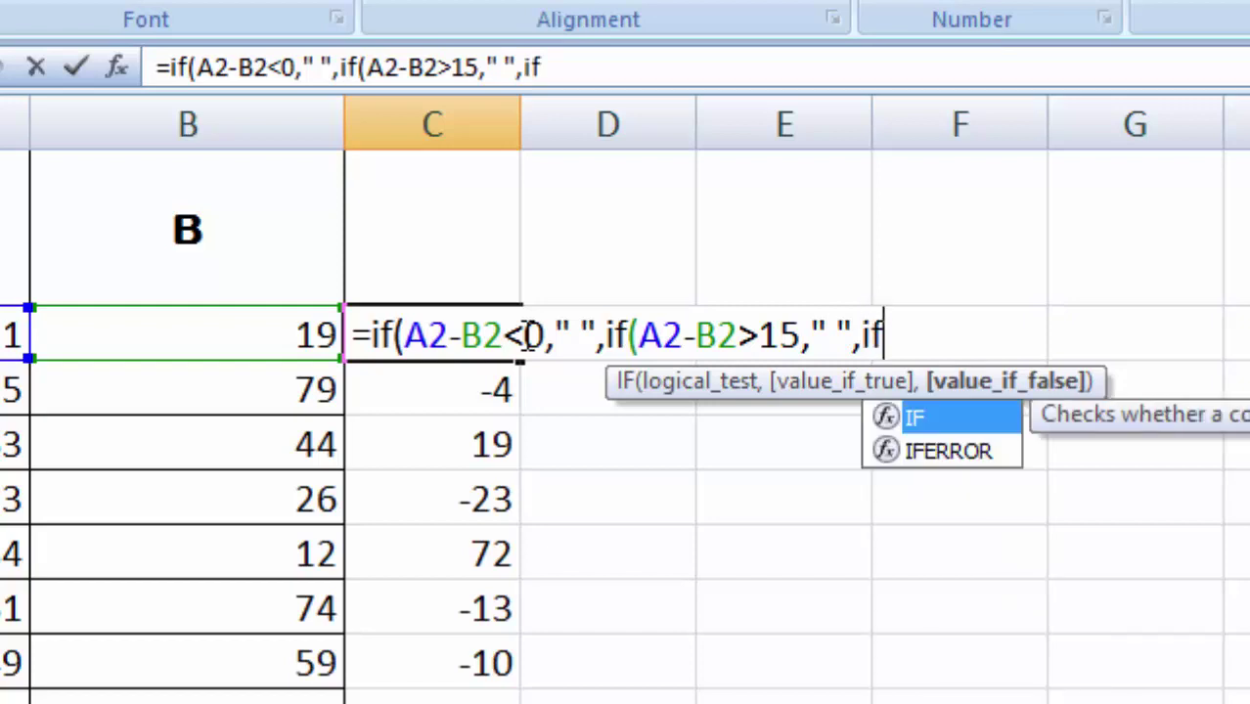
{"action": "type", "text": "("}
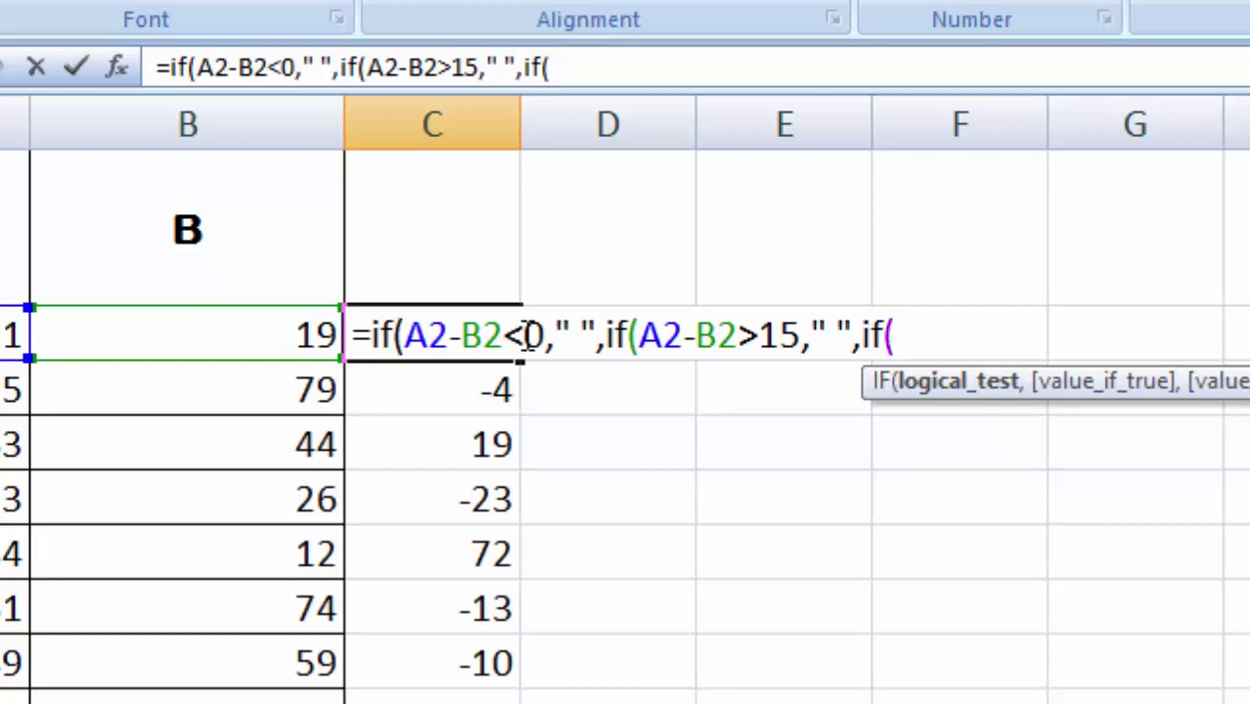
{"action": "type", "text": "A2-"}
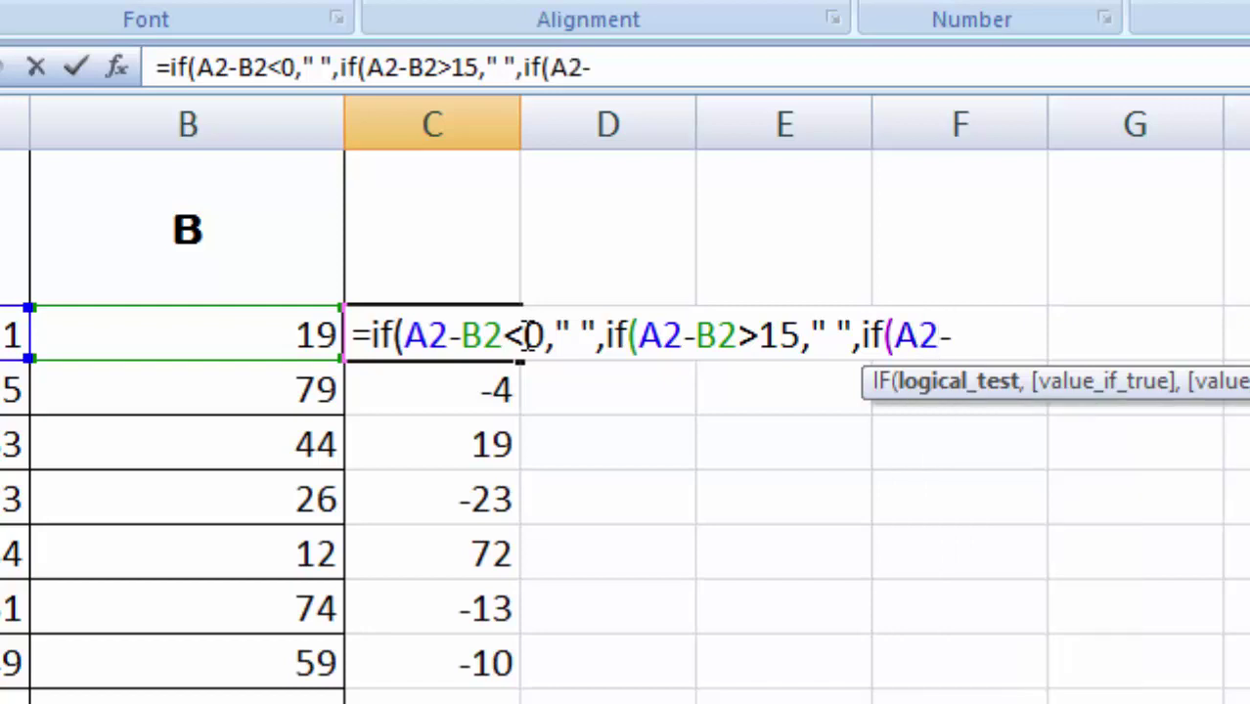
{"action": "type", "text": "B2"}
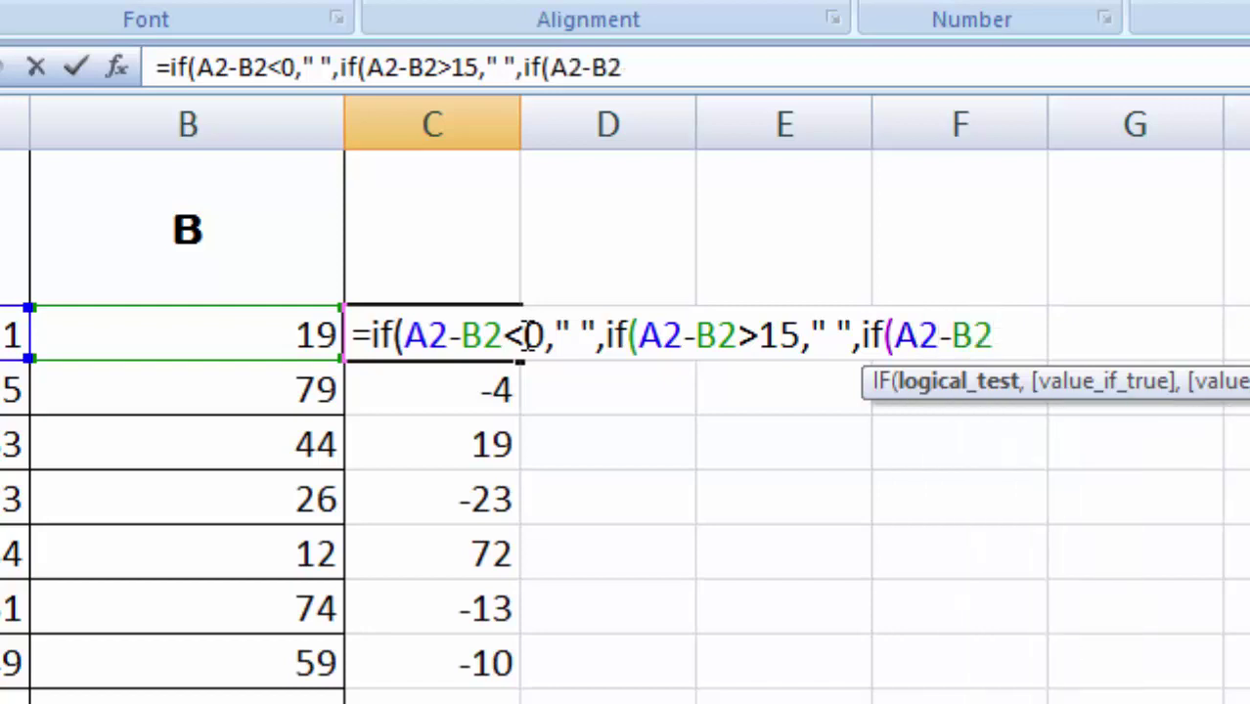
{"action": "type", "text": "<"}
{"action": "type", "text": "="}
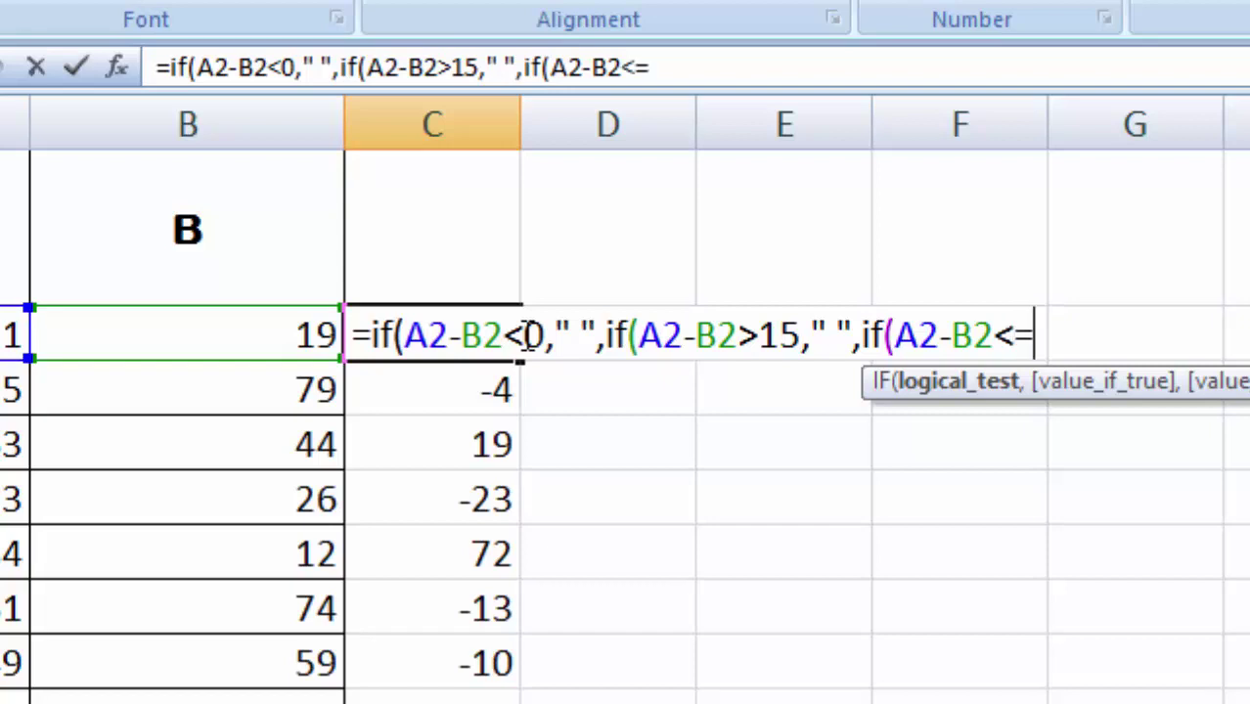
{"action": "type", "text": "1"}
{"action": "type", "text": "5"}
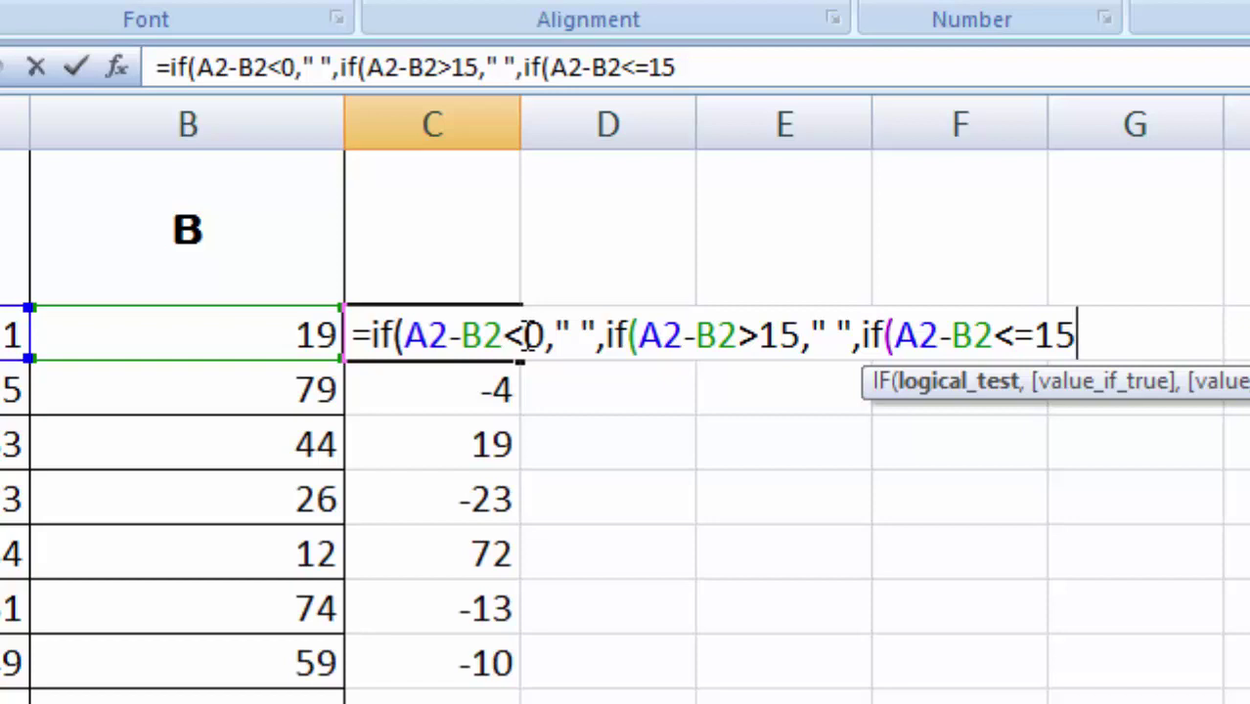
{"action": "type", "text": ","}
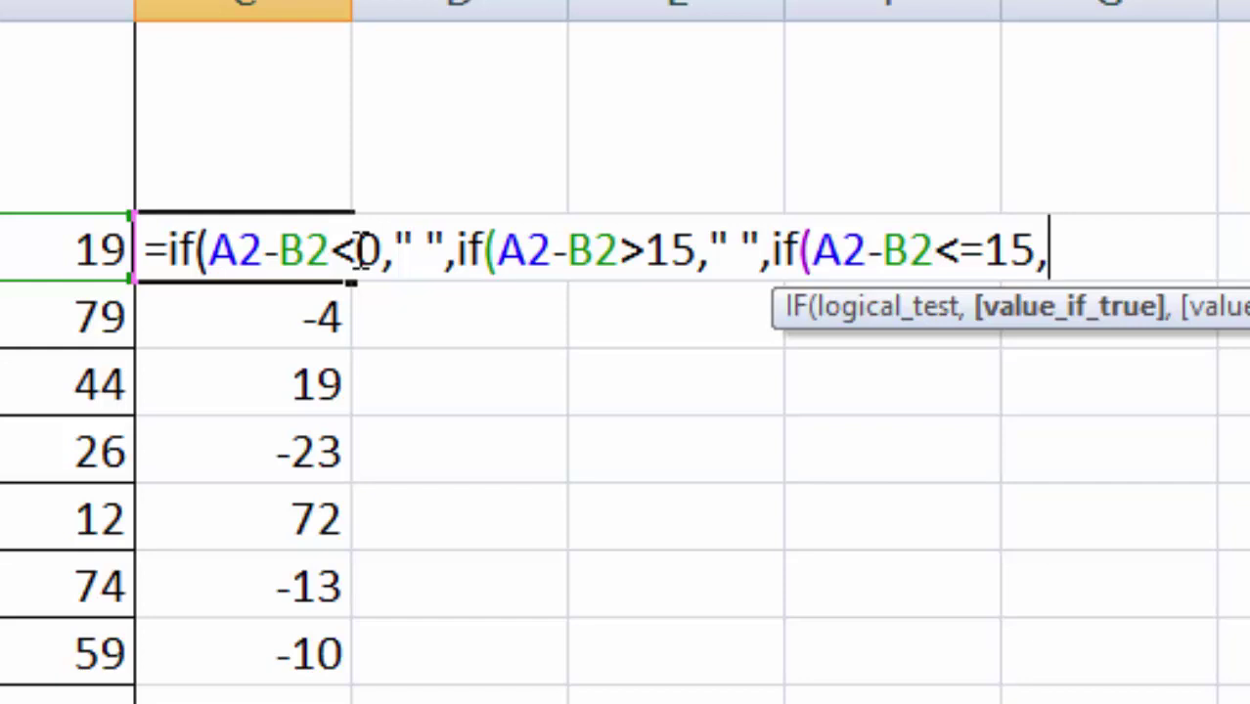
{"action": "type", "text": "A"}
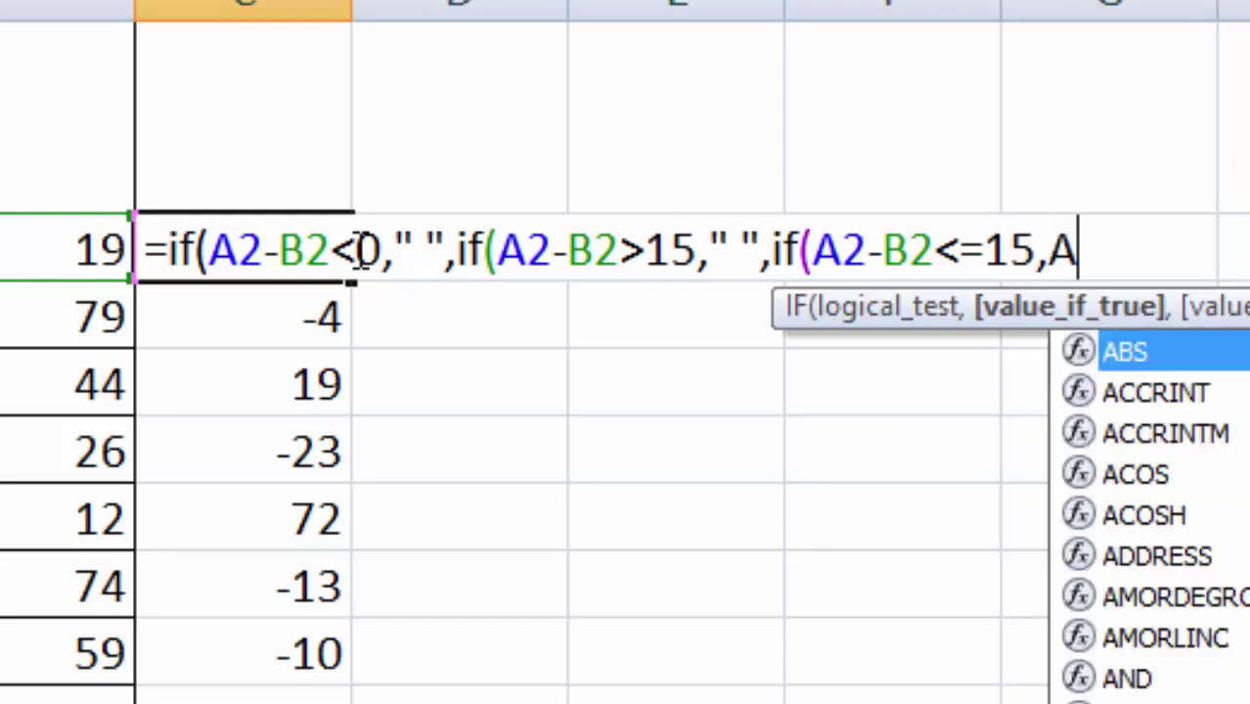
{"action": "type", "text": "2"}
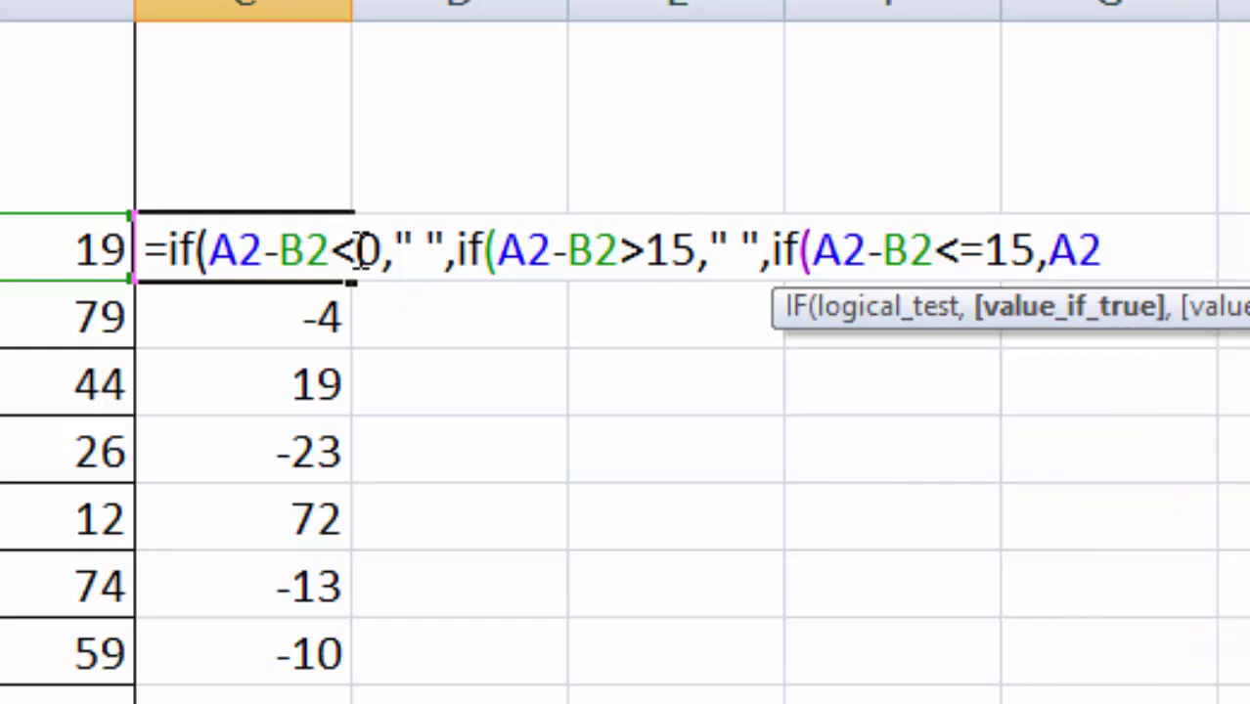
{"action": "type", "text": "-"}
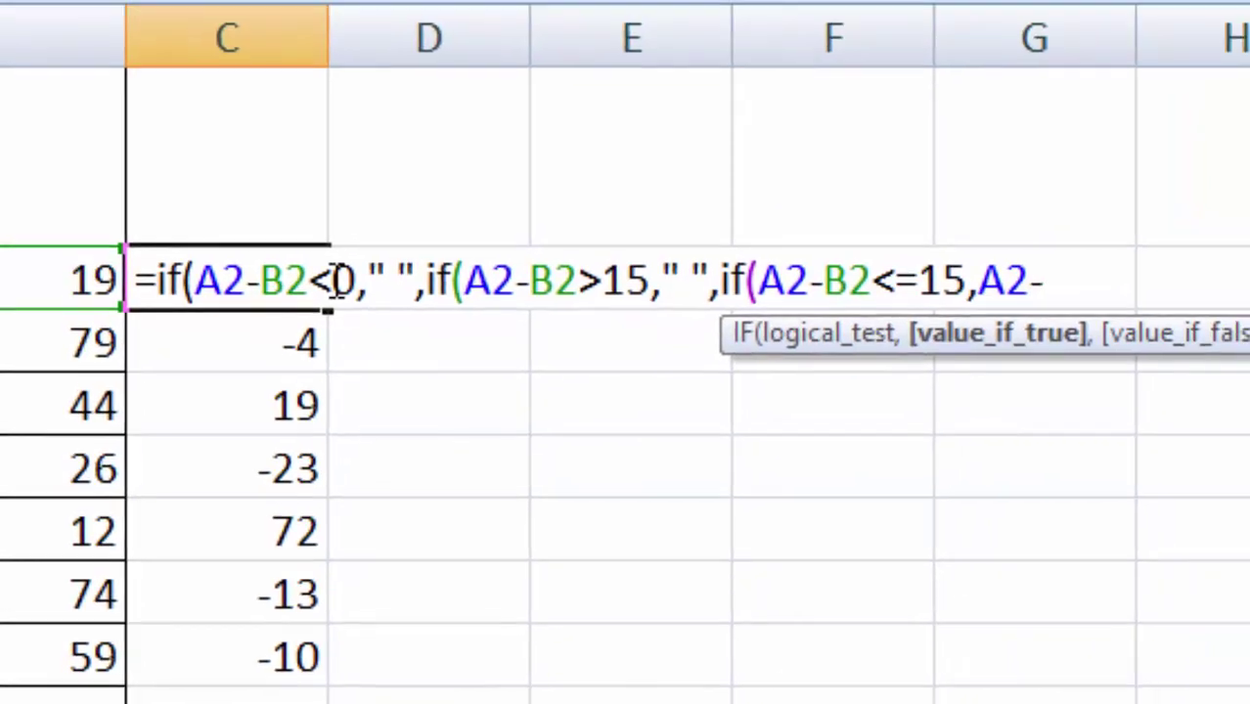
{"action": "type", "text": "B2"}
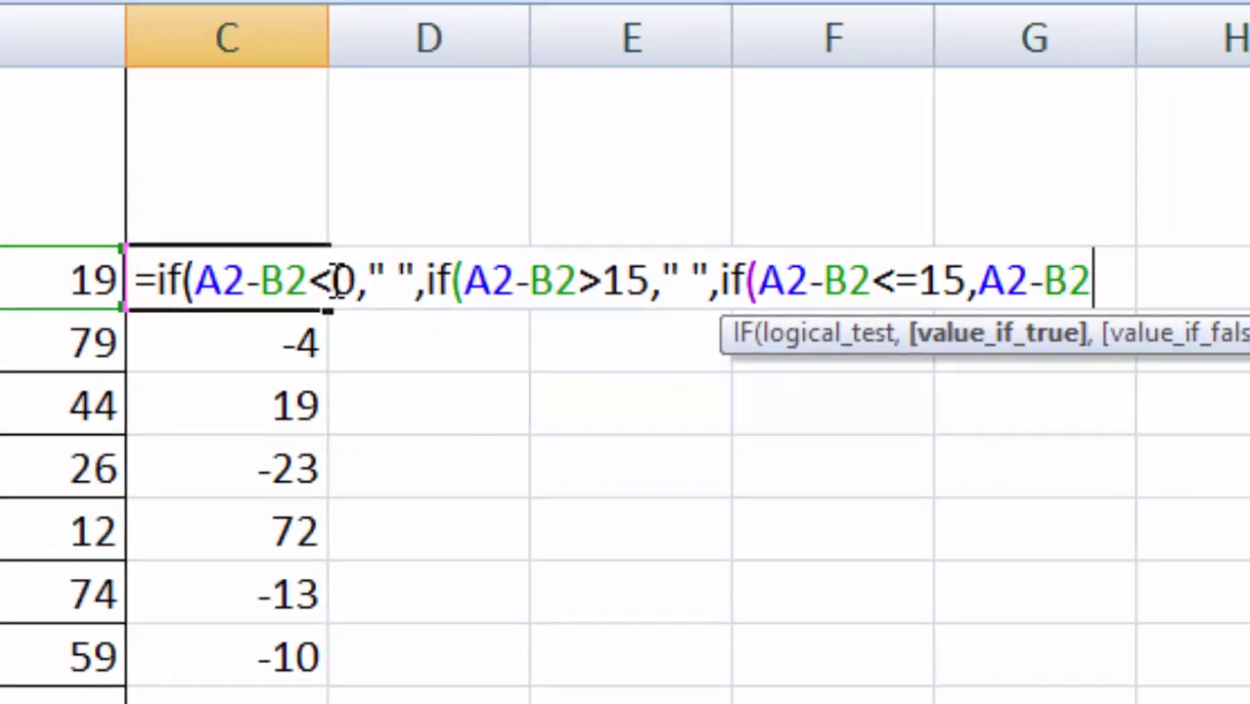
{"action": "type", "text": ")"}
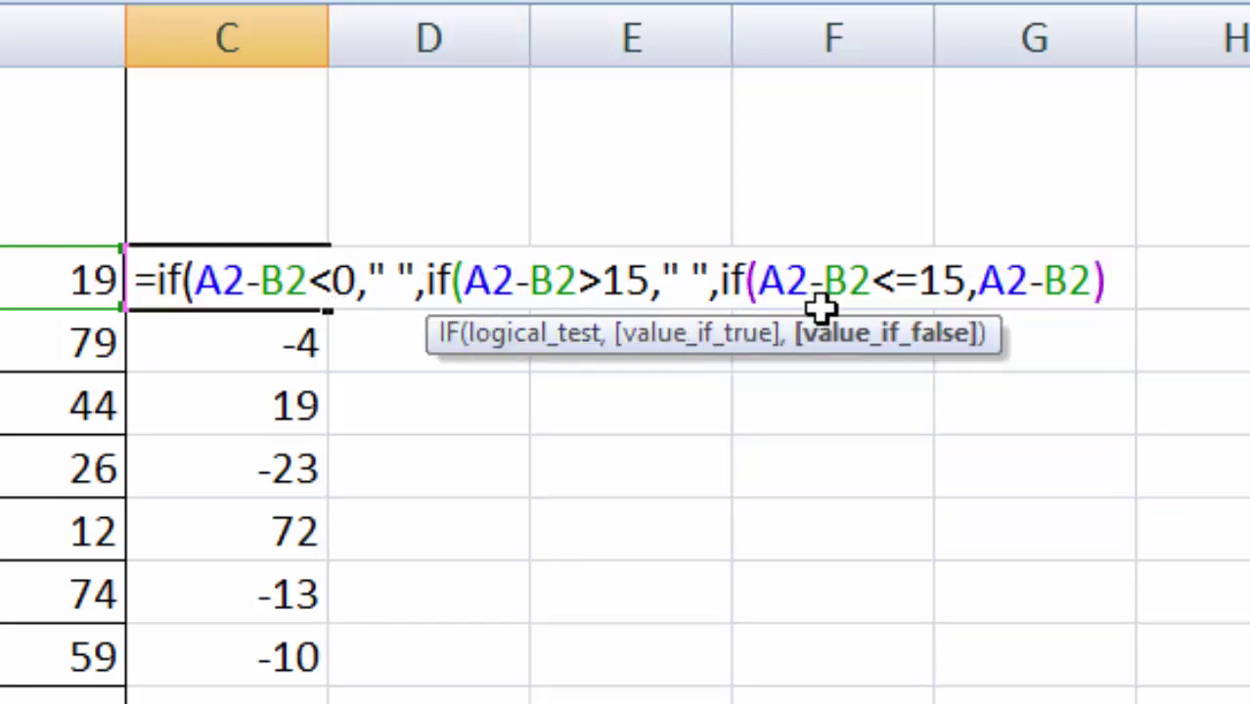
{"action": "type", "text": "))"}
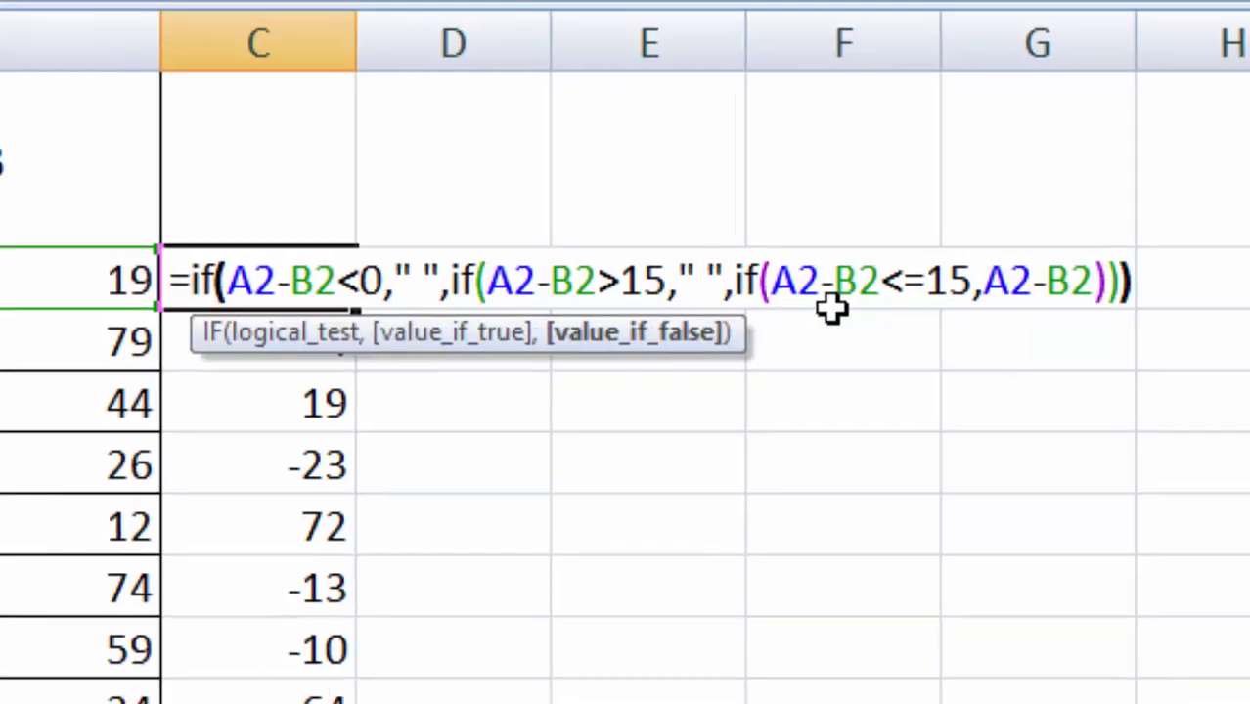
Step: Commit the nested IF in C2 and fill it down column C
{"action": "key", "text": "Return"}
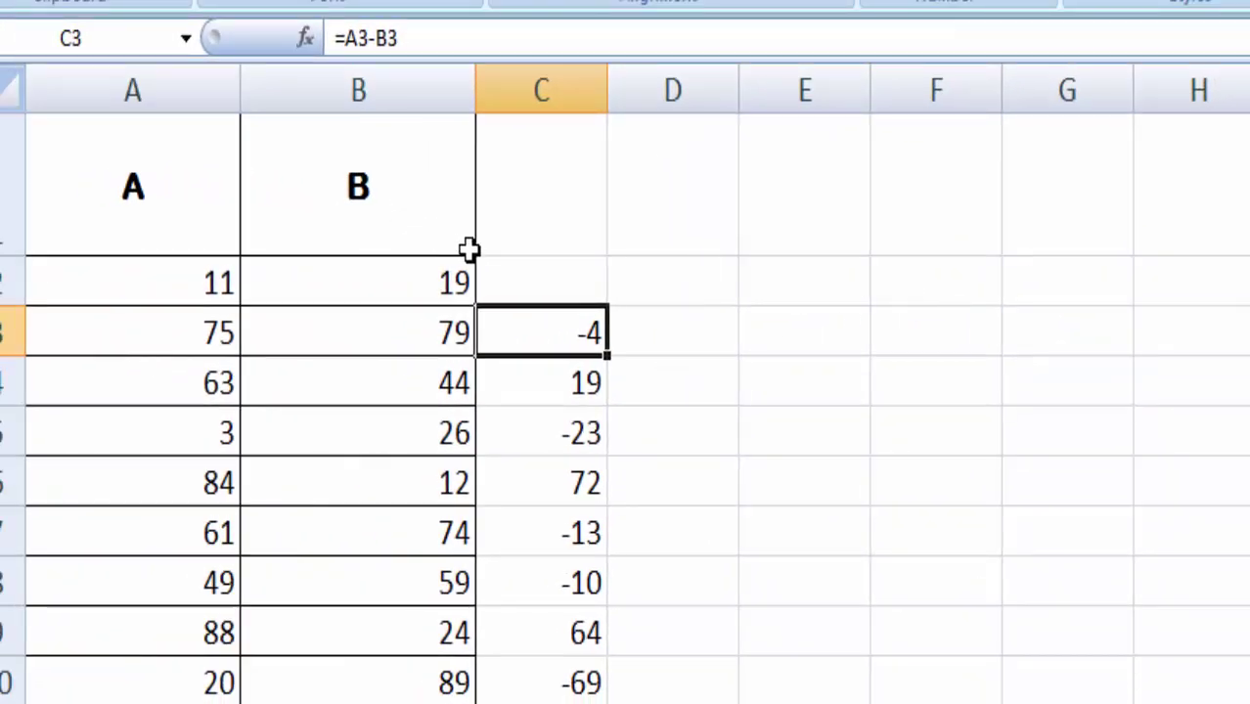
{"action": "left_click", "coordinate": [550, 278]}
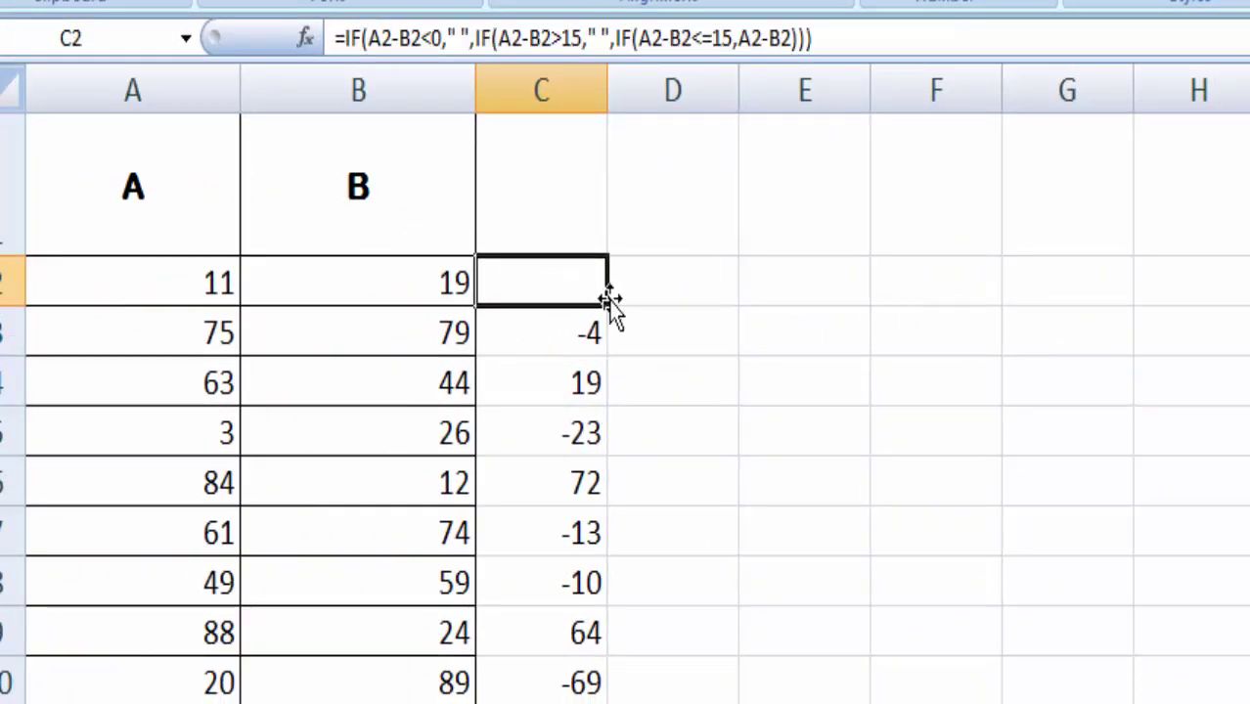
{"action": "left_click_drag", "start_coordinate": [607, 341], "coordinate": [601, 696]}
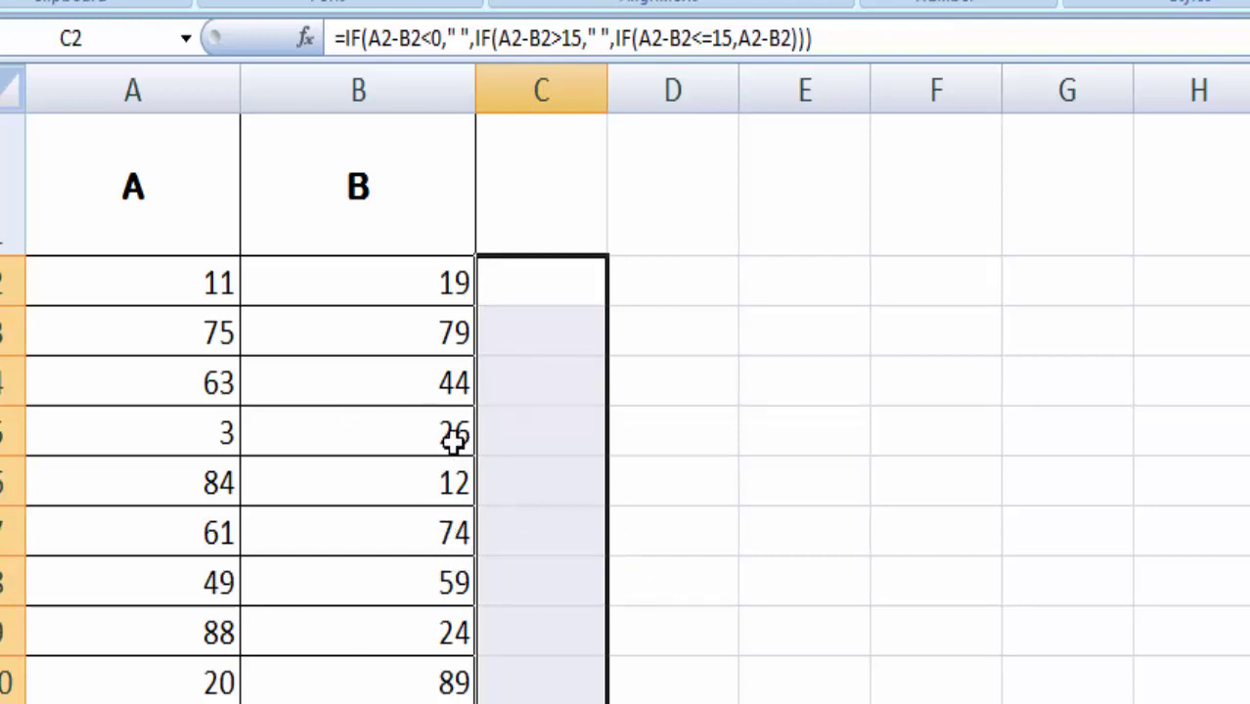
{"action": "left_click", "coordinate": [360, 284]}
Step: Change B2 to 11, A3 to 79 and B3 to 71
{"action": "key", "text": "BackSpace"}
{"action": "type", "text": "1"}
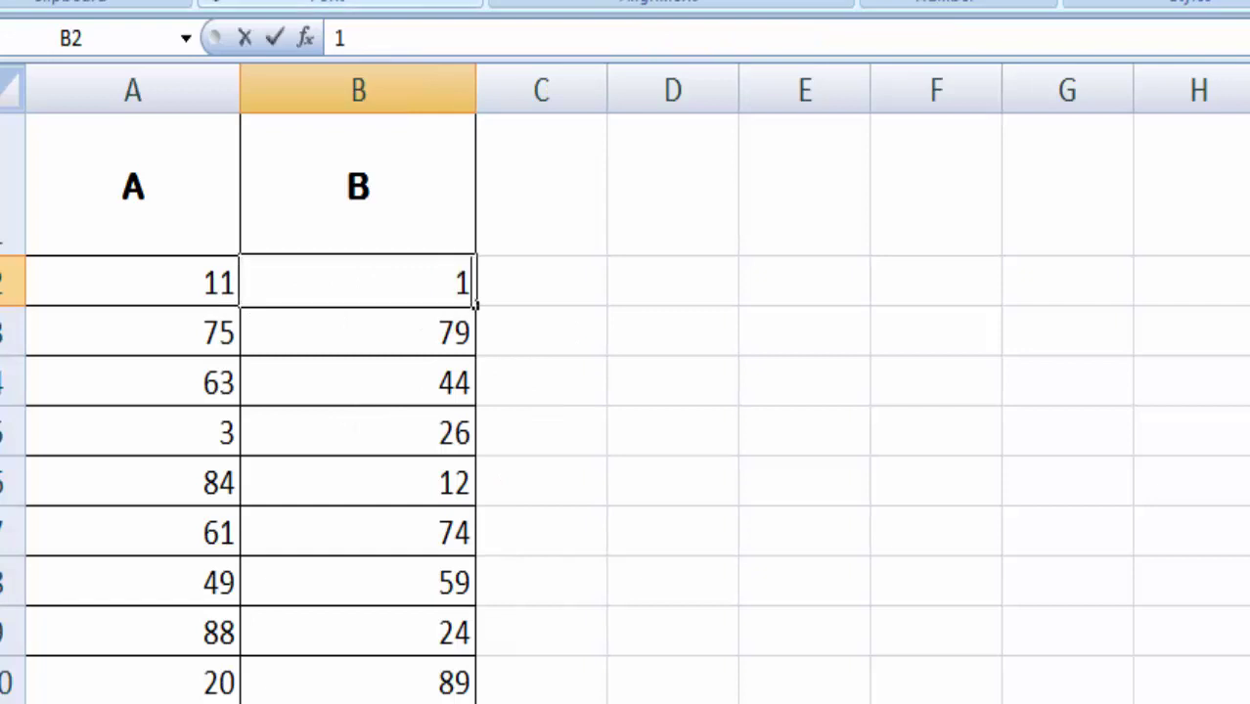
{"action": "type", "text": "1"}
{"action": "key", "text": "Return"}
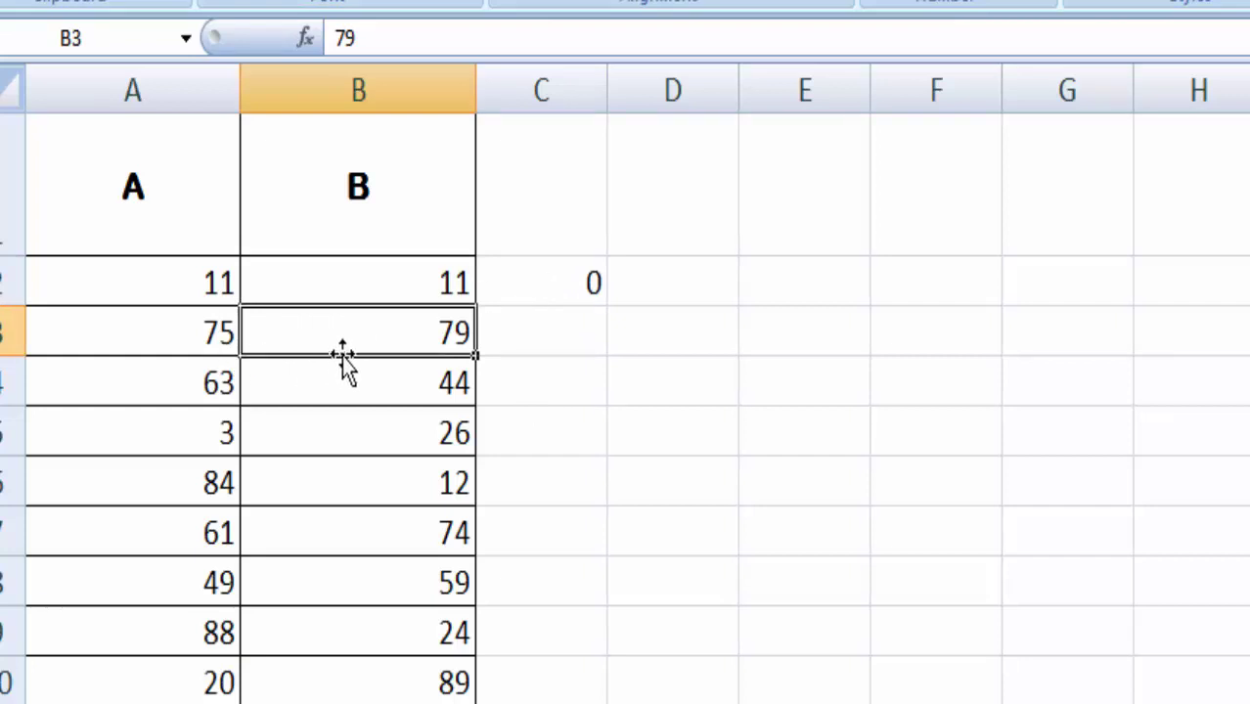
{"action": "left_click", "coordinate": [217, 335]}
{"action": "key", "text": "BackSpace"}
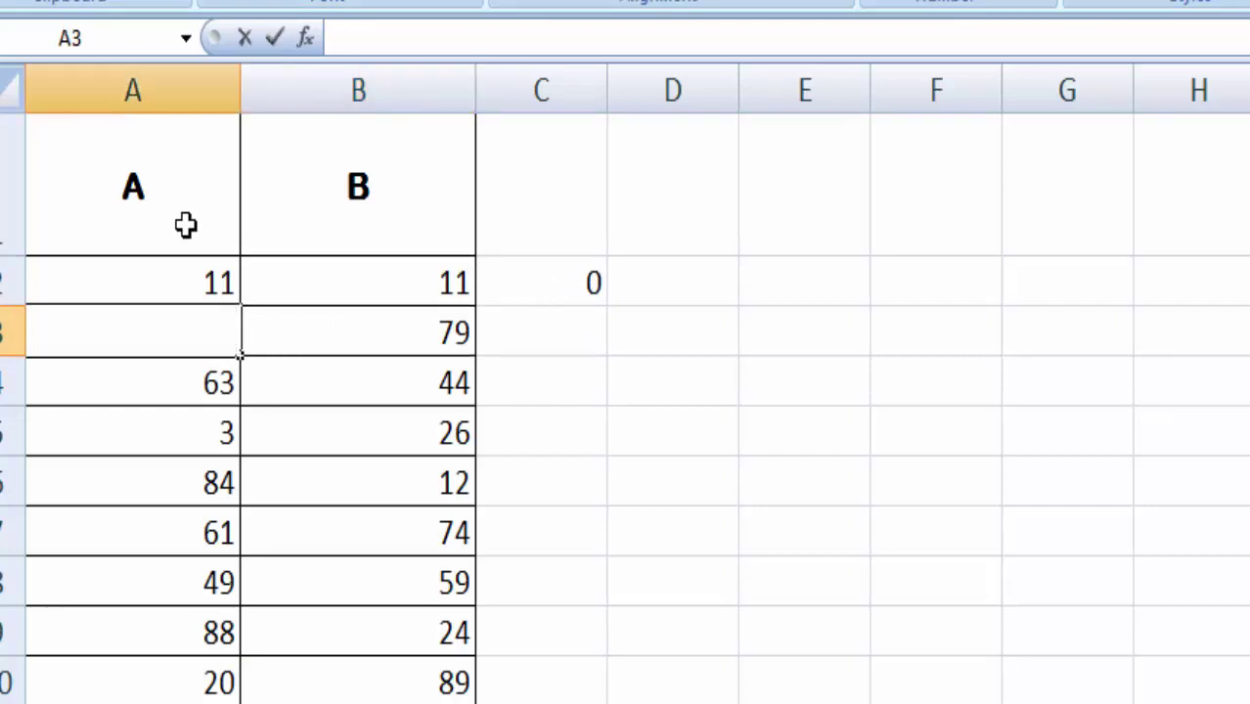
{"action": "type", "text": "79"}
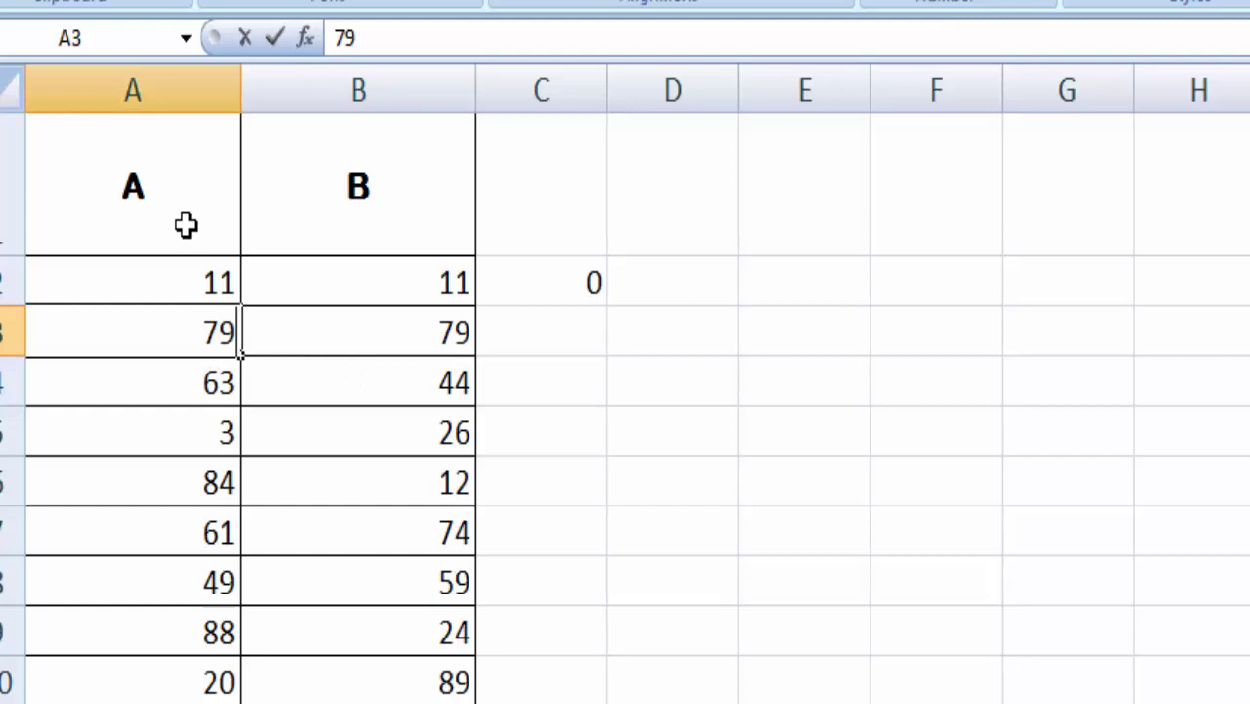
{"action": "left_click", "coordinate": [462, 335]}
{"action": "double_click", "coordinate": [461, 334]}
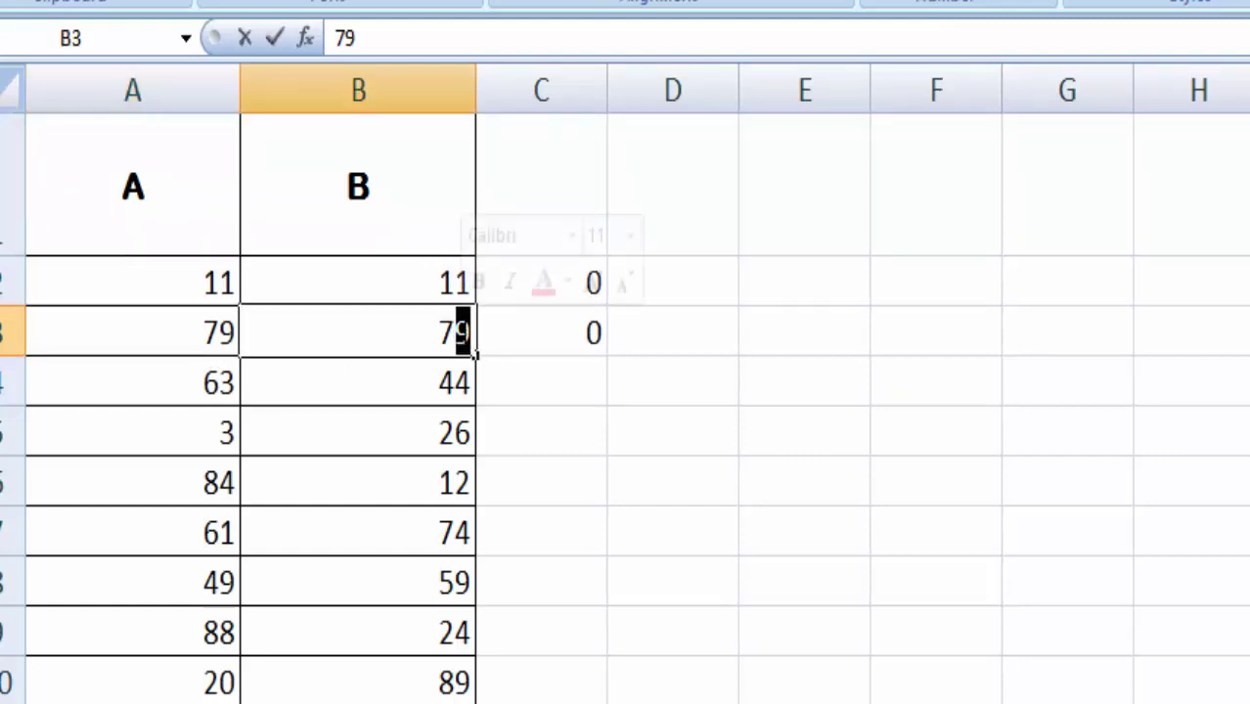
{"action": "key", "text": "BackSpace"}
{"action": "type", "text": "1"}
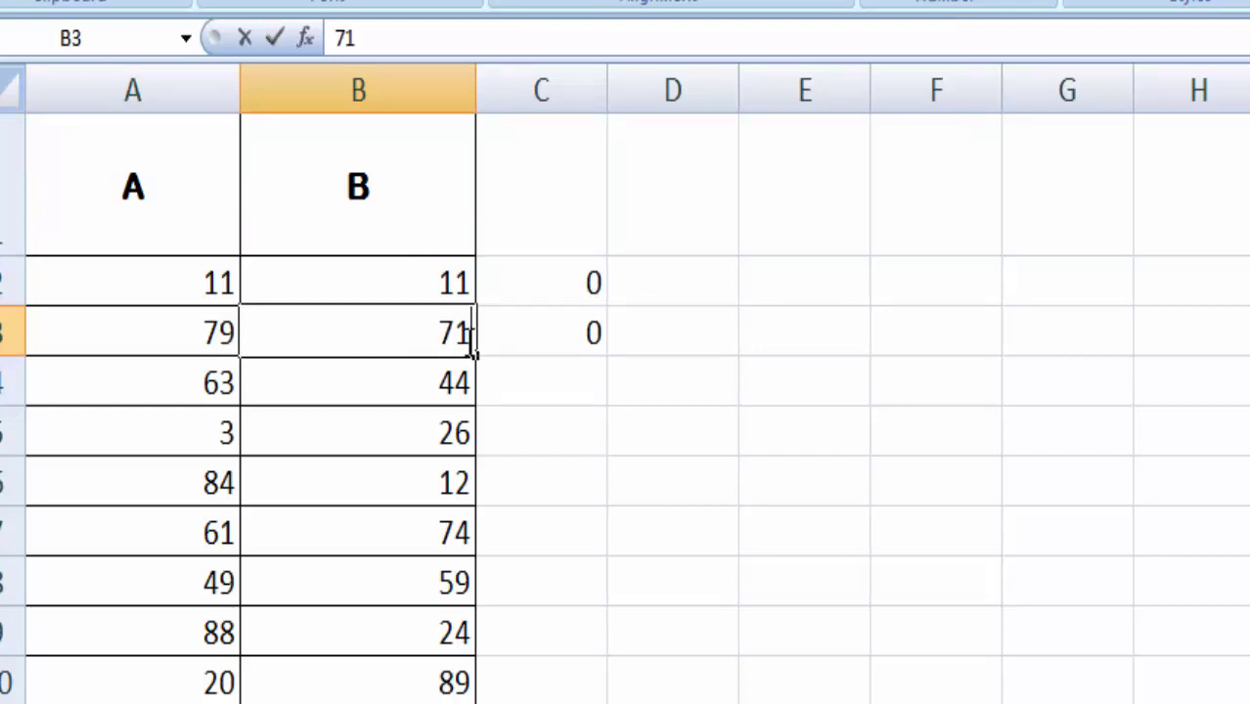
{"action": "key", "text": "Return"}
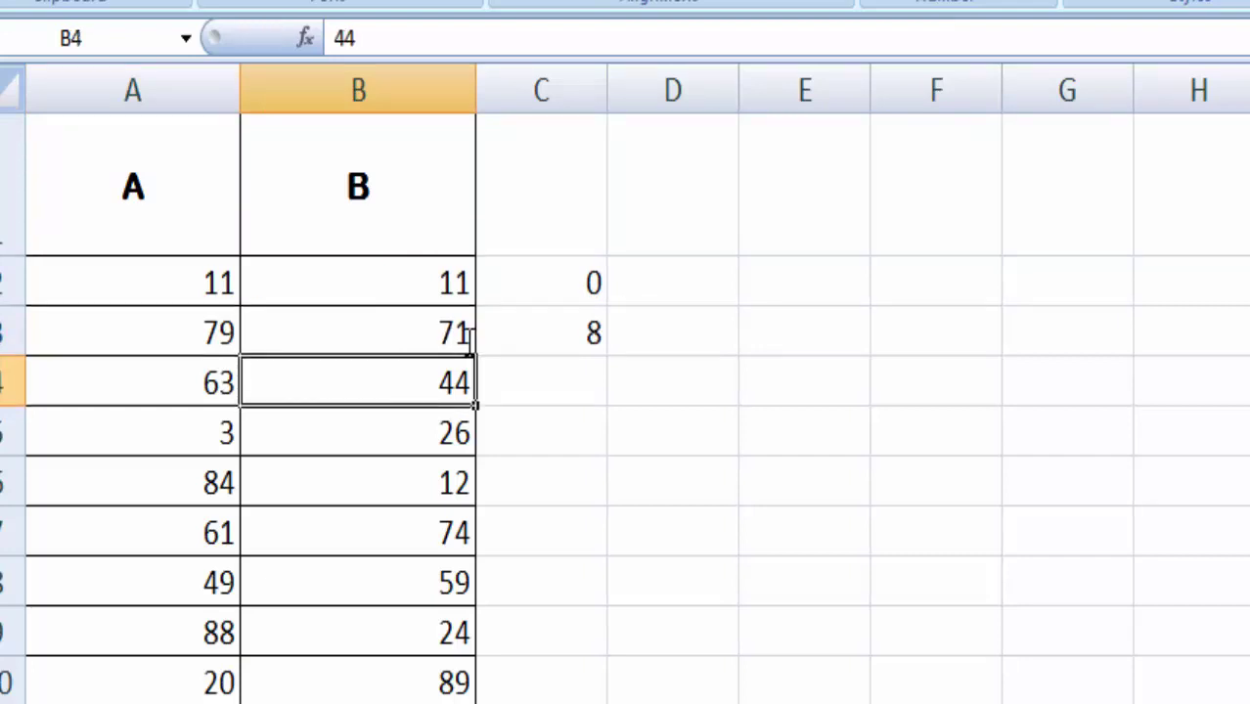
Step: Change A8 to 69 and A12 to 114, so column C shows 0, 8 and 10
{"action": "left_click", "coordinate": [219, 587]}
{"action": "key", "text": "BackSpace"}
{"action": "type", "text": "6"}
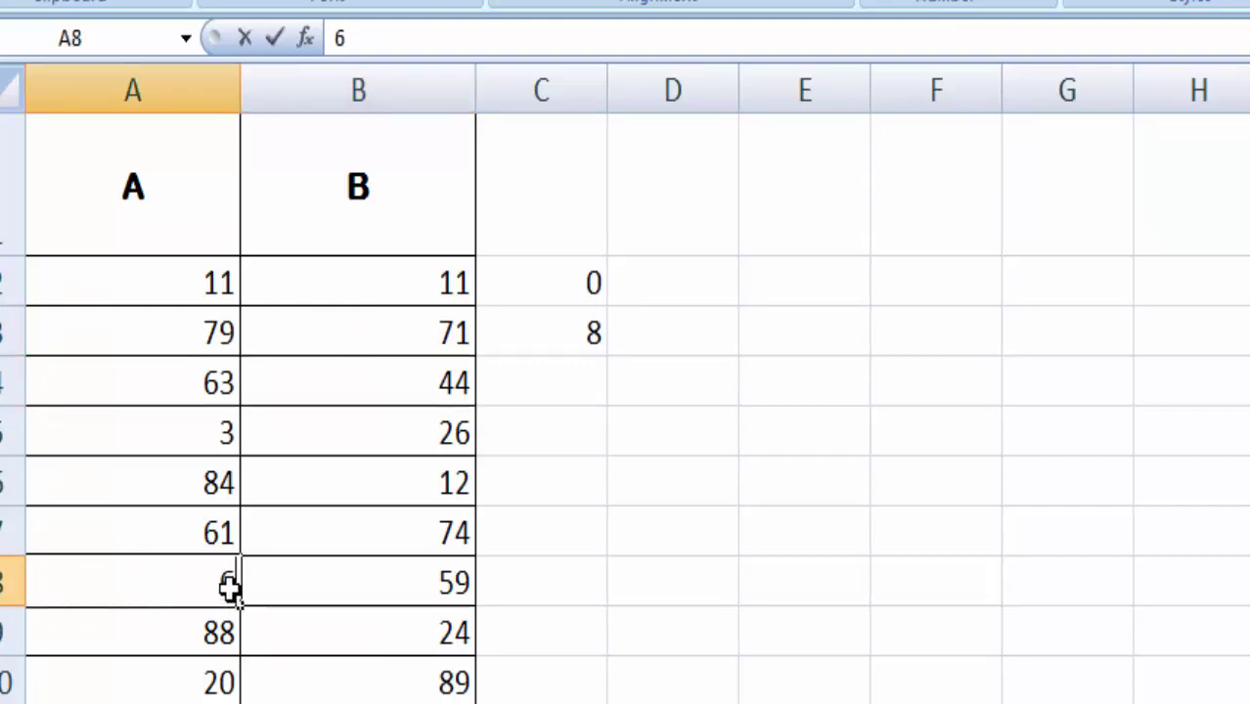
{"action": "type", "text": "9"}
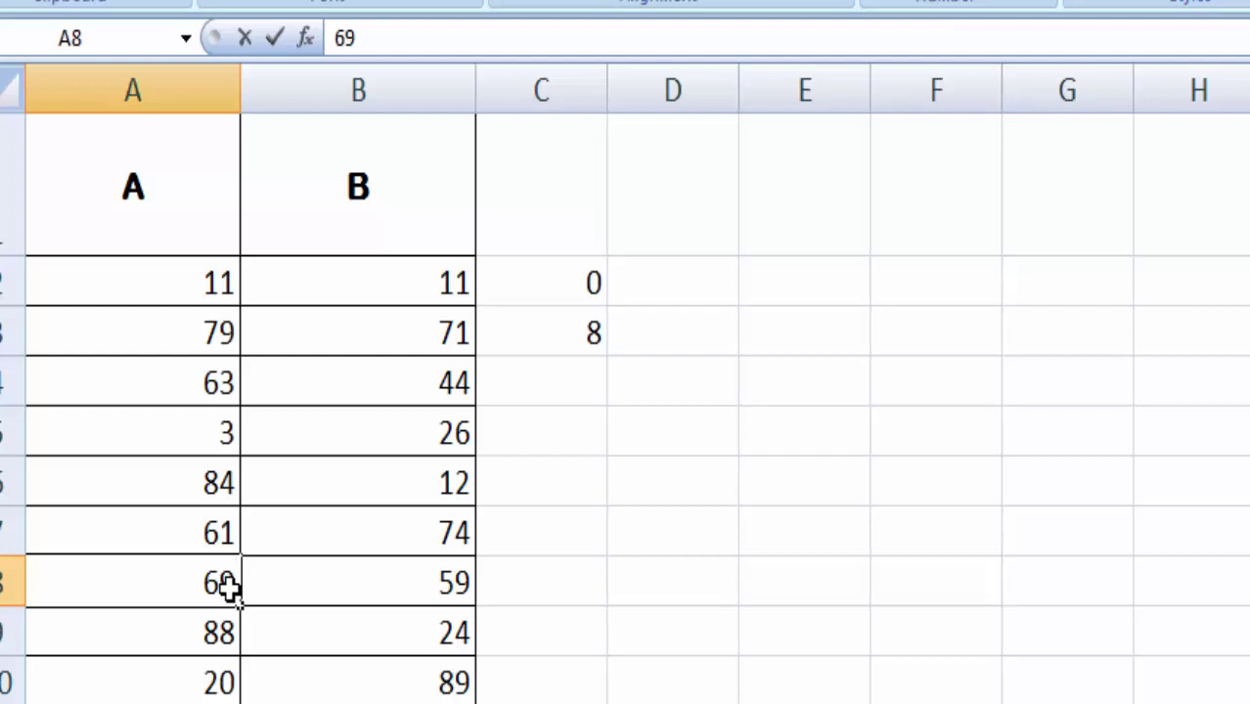
{"action": "key", "text": "Return"}
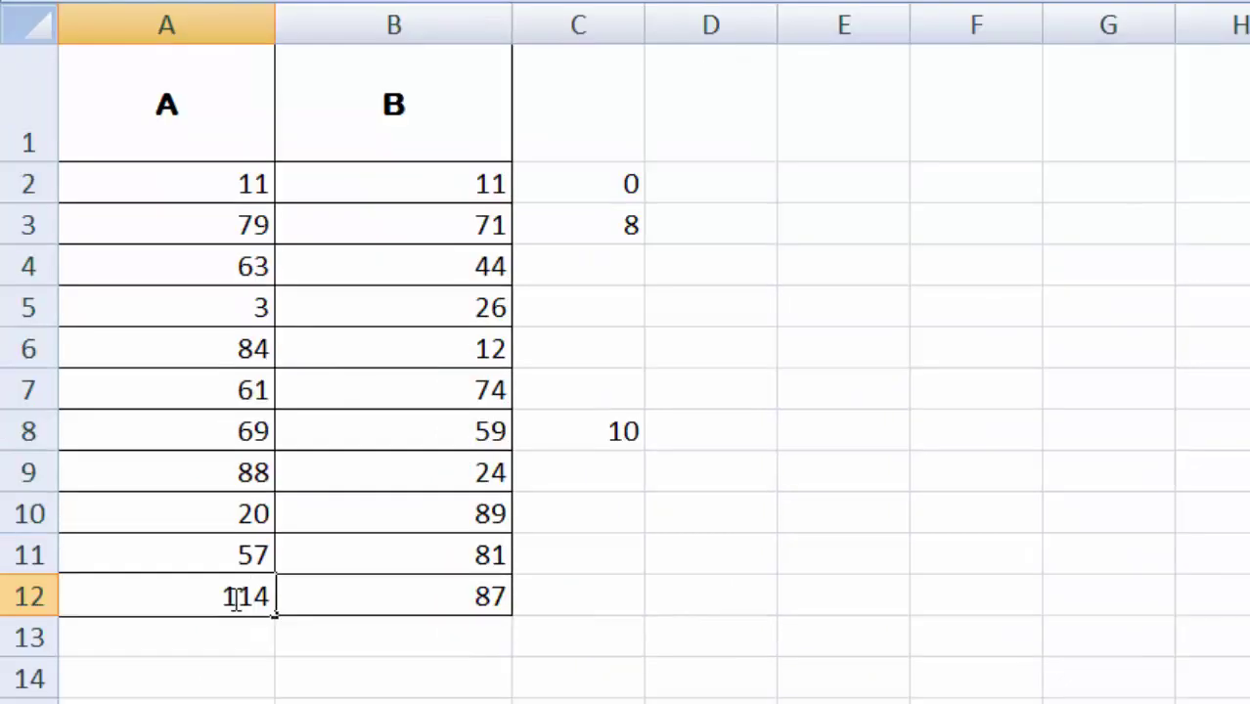
{"action": "key", "text": "Return"}
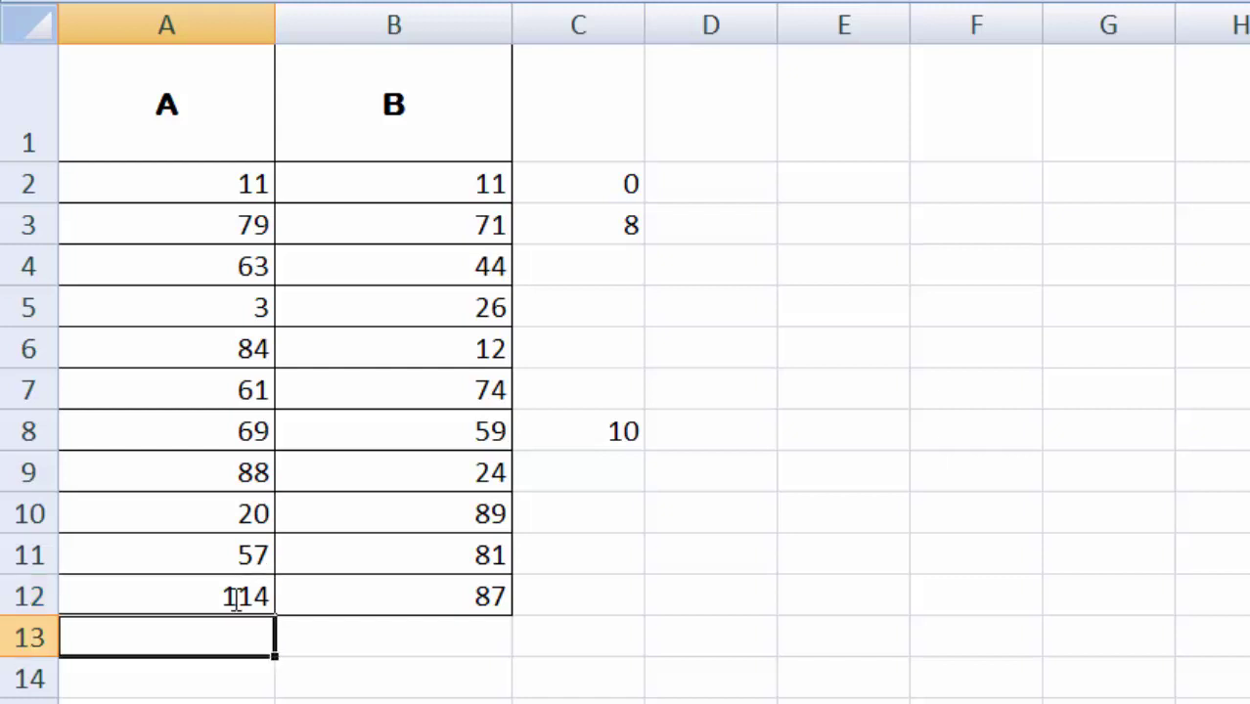
Step: Border the results C2:C12 and enter the header 'Solution' in C1
{"action": "left_click", "coordinate": [578, 598]}
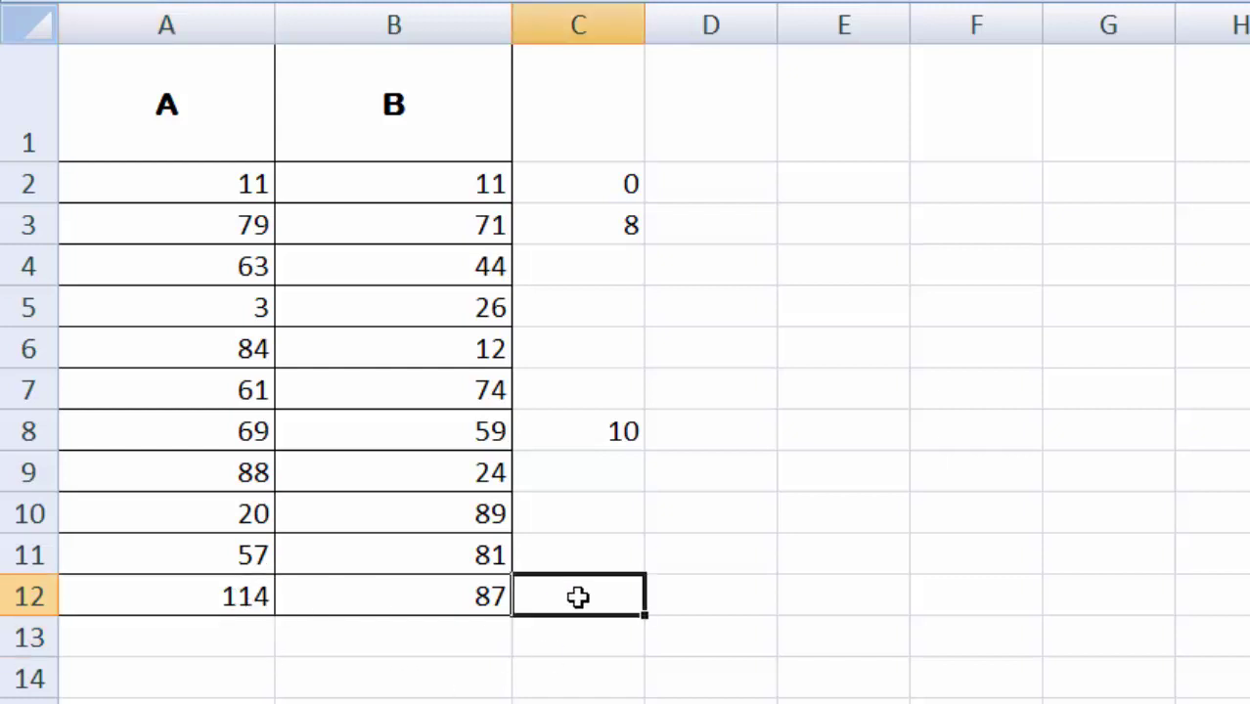
{"action": "left_click_drag", "start_coordinate": [578, 597], "coordinate": [605, 186]}
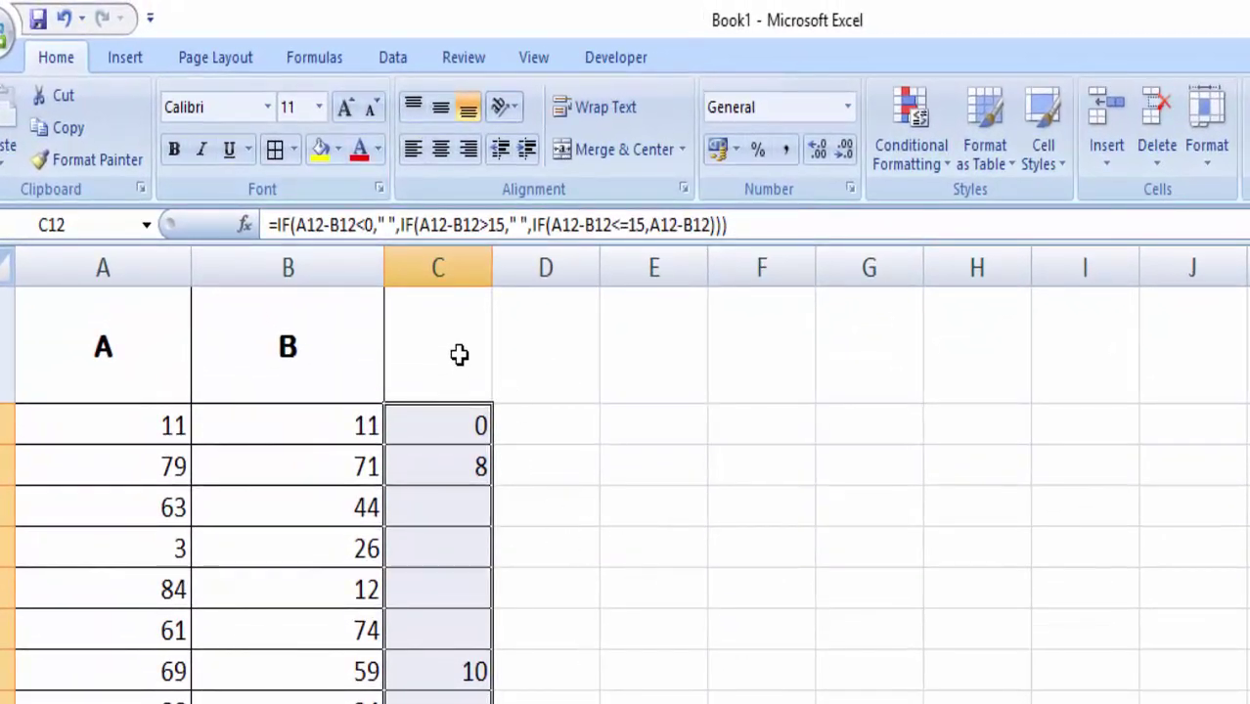
{"action": "left_click", "coordinate": [459, 357]}
{"action": "type", "text": "So"}
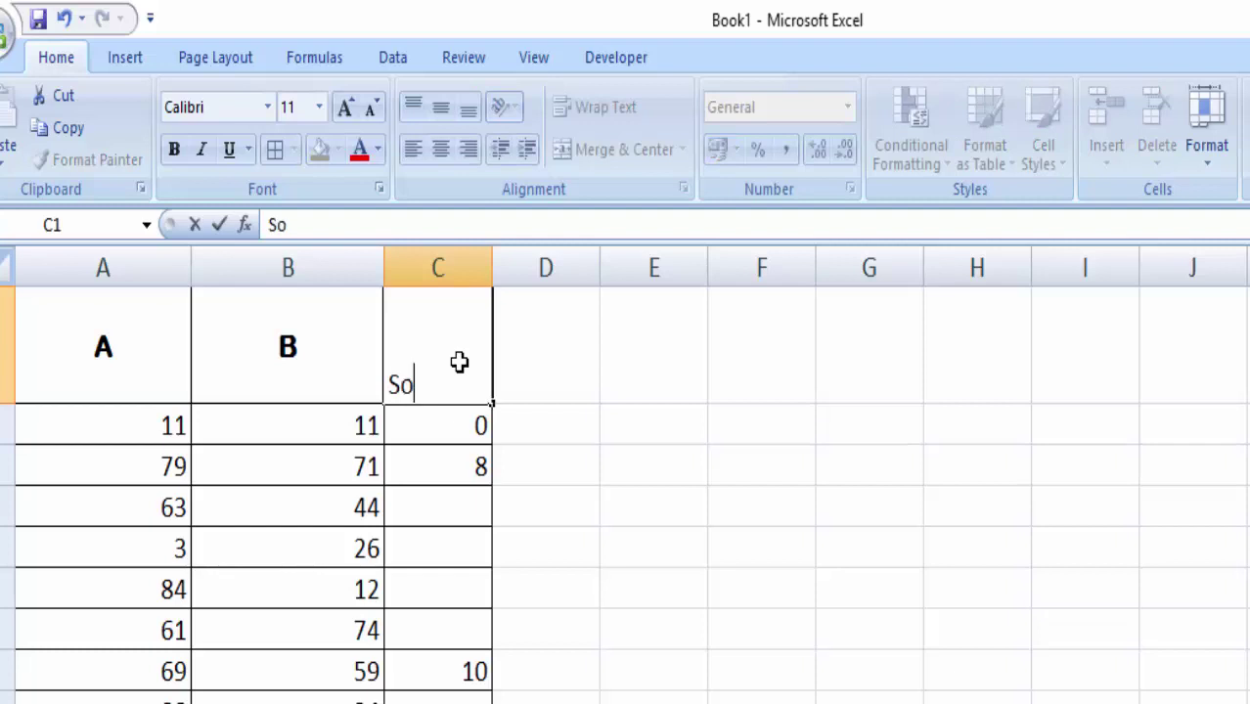
{"action": "type", "text": "lution"}
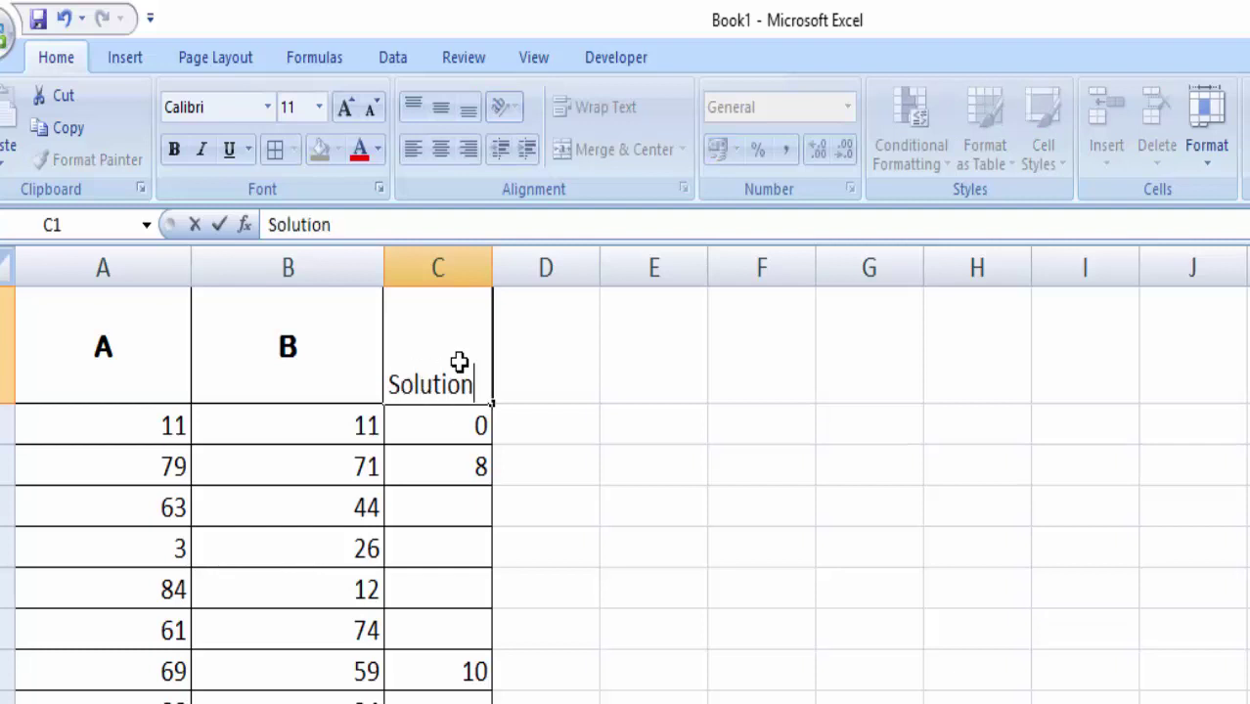
{"action": "left_click", "coordinate": [219, 224]}
Step: Make the Solution header bold, size 12, and centred both ways
{"action": "left_click", "coordinate": [773, 474]}
{"action": "left_click", "coordinate": [481, 301]}
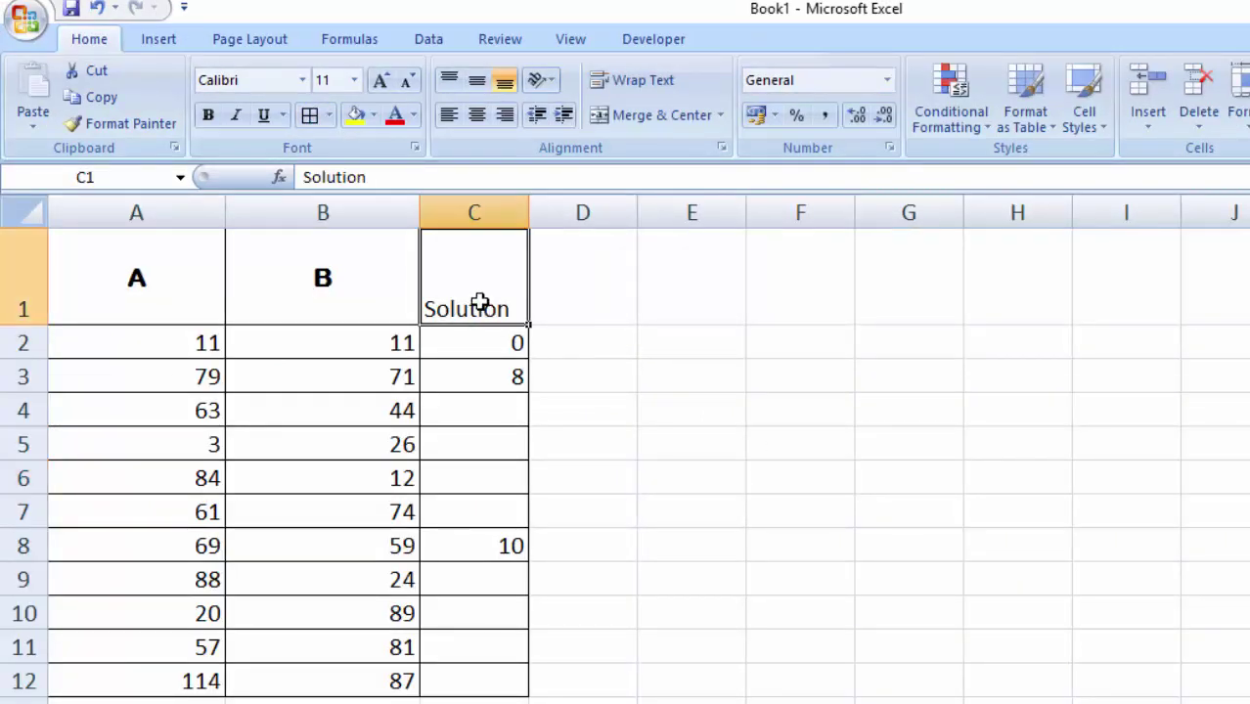
{"action": "left_click", "coordinate": [214, 114]}
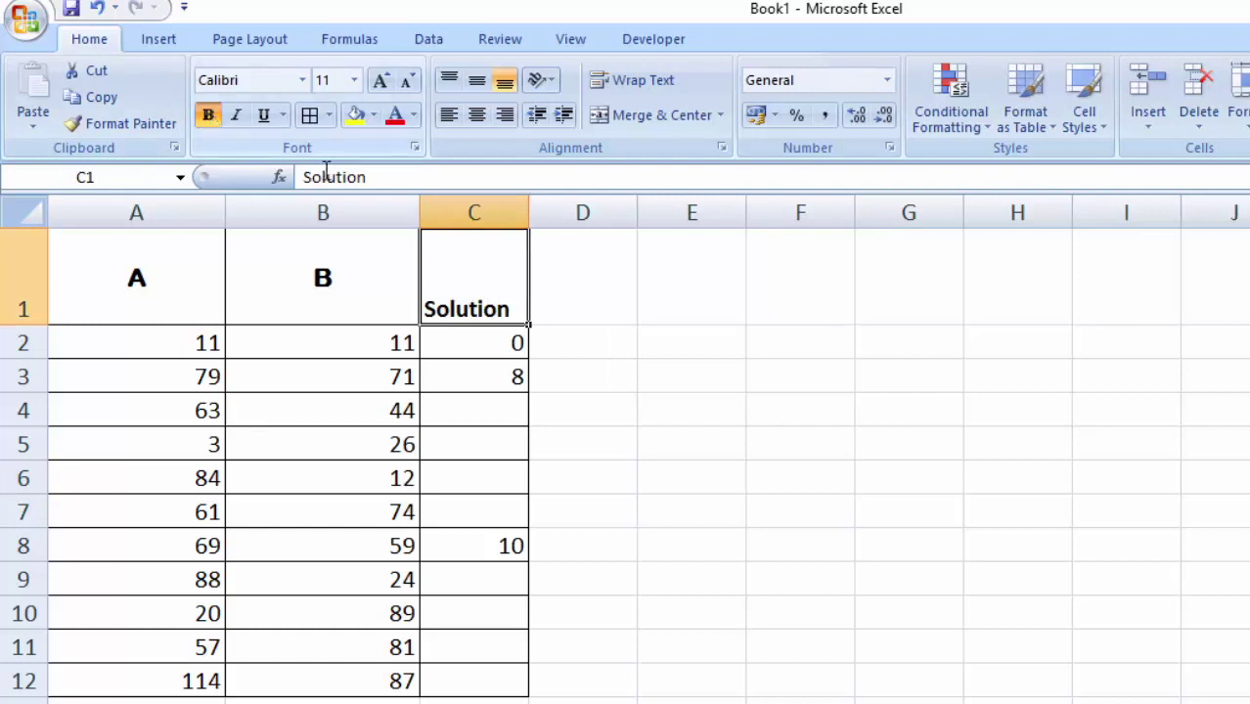
{"action": "left_click", "coordinate": [380, 80]}
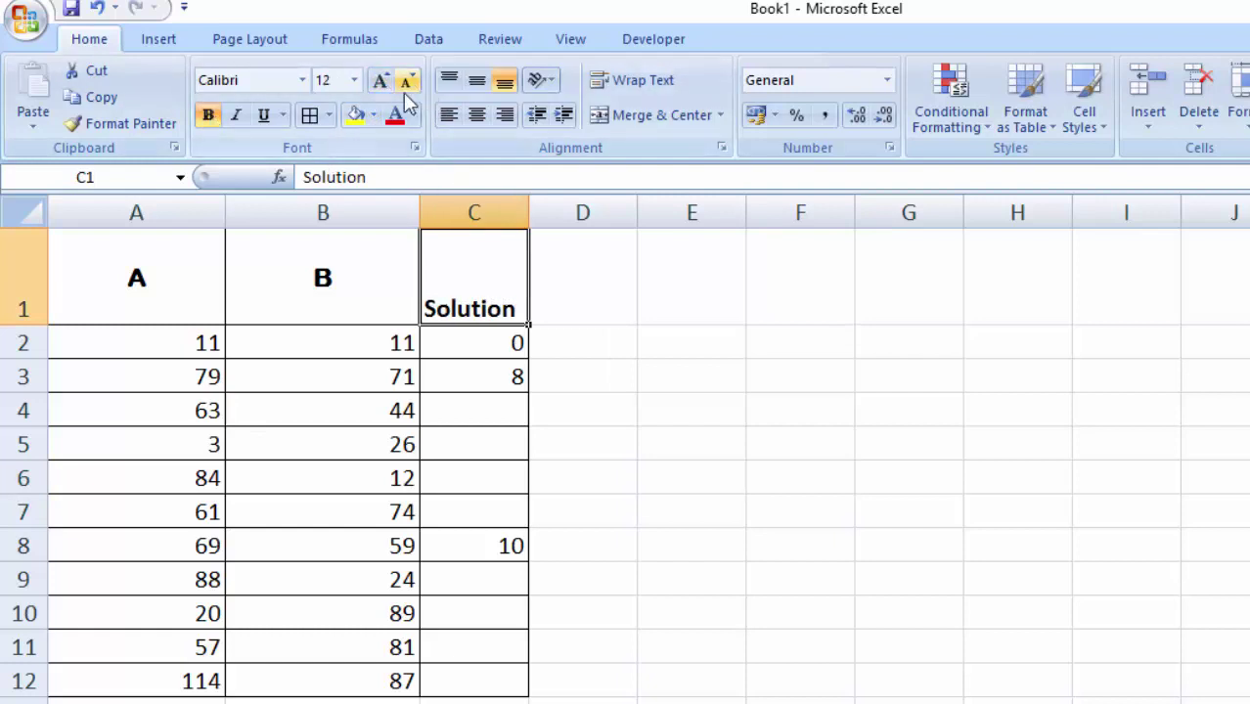
{"action": "left_click", "coordinate": [476, 115]}
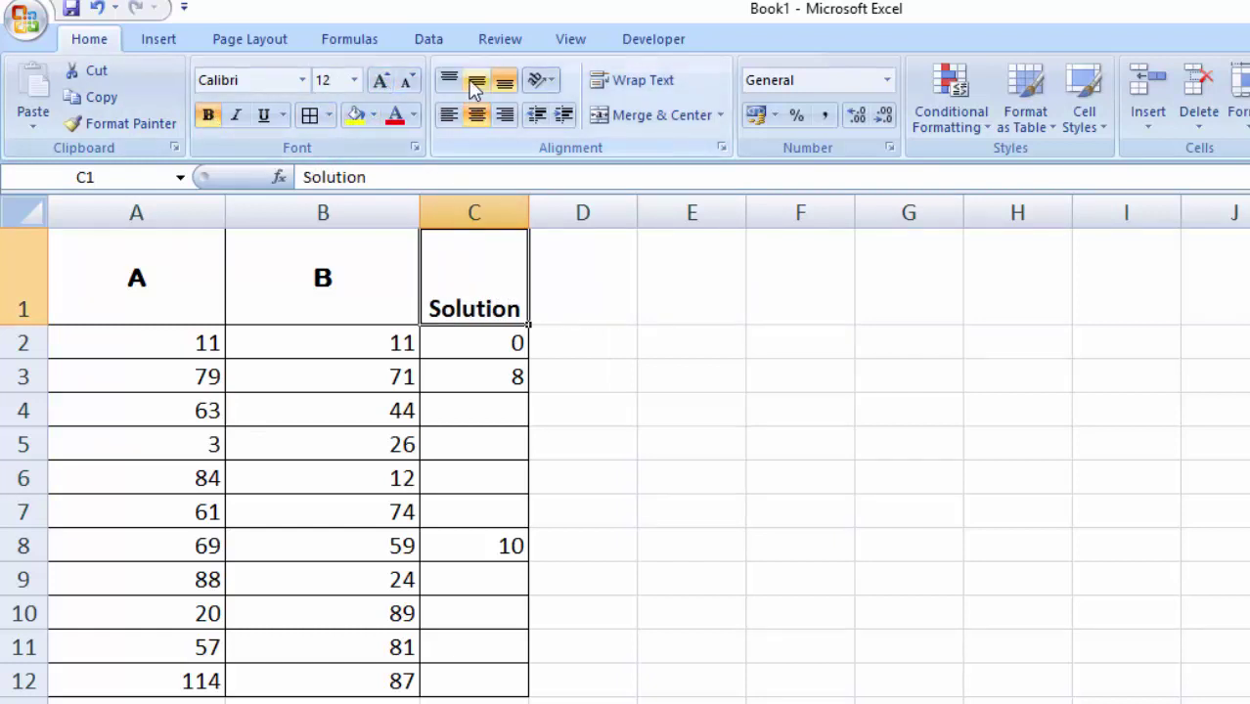
{"action": "left_click", "coordinate": [476, 81]}
{"action": "left_click", "coordinate": [591, 577]}
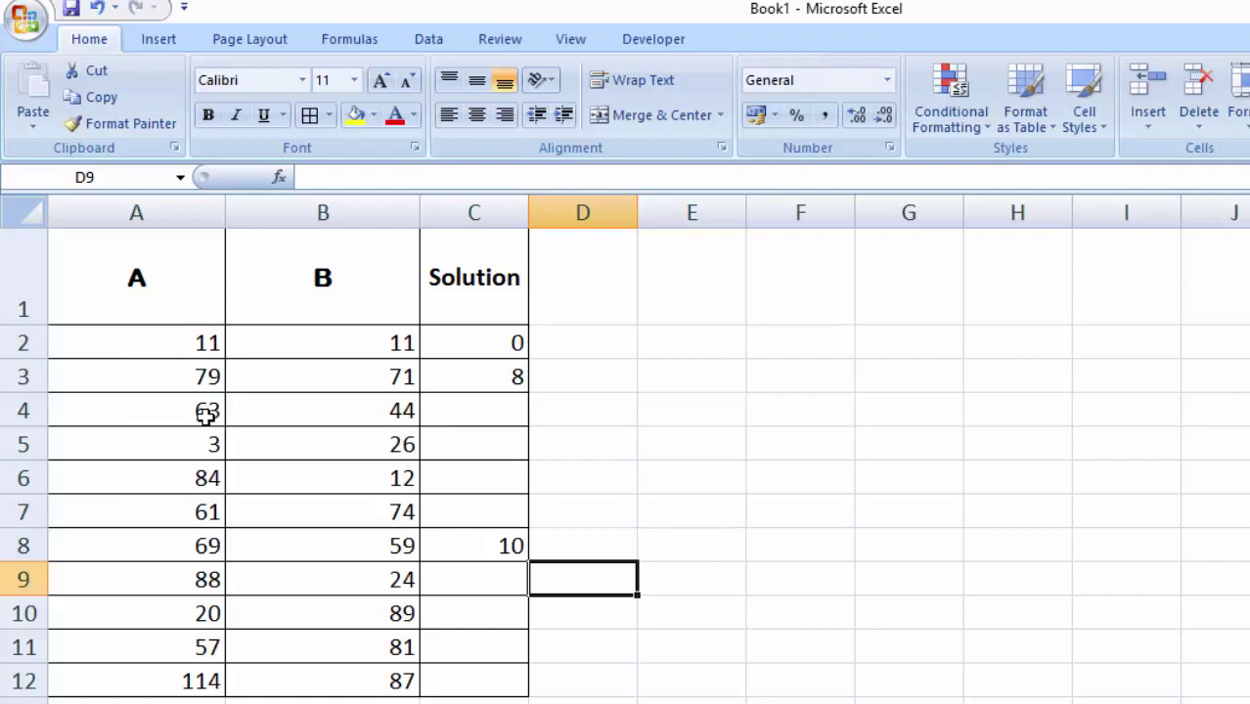
Step: Change B4 from 44 to 73 and check that C4 stays blank for 63−73
{"action": "left_click", "coordinate": [352, 411]}
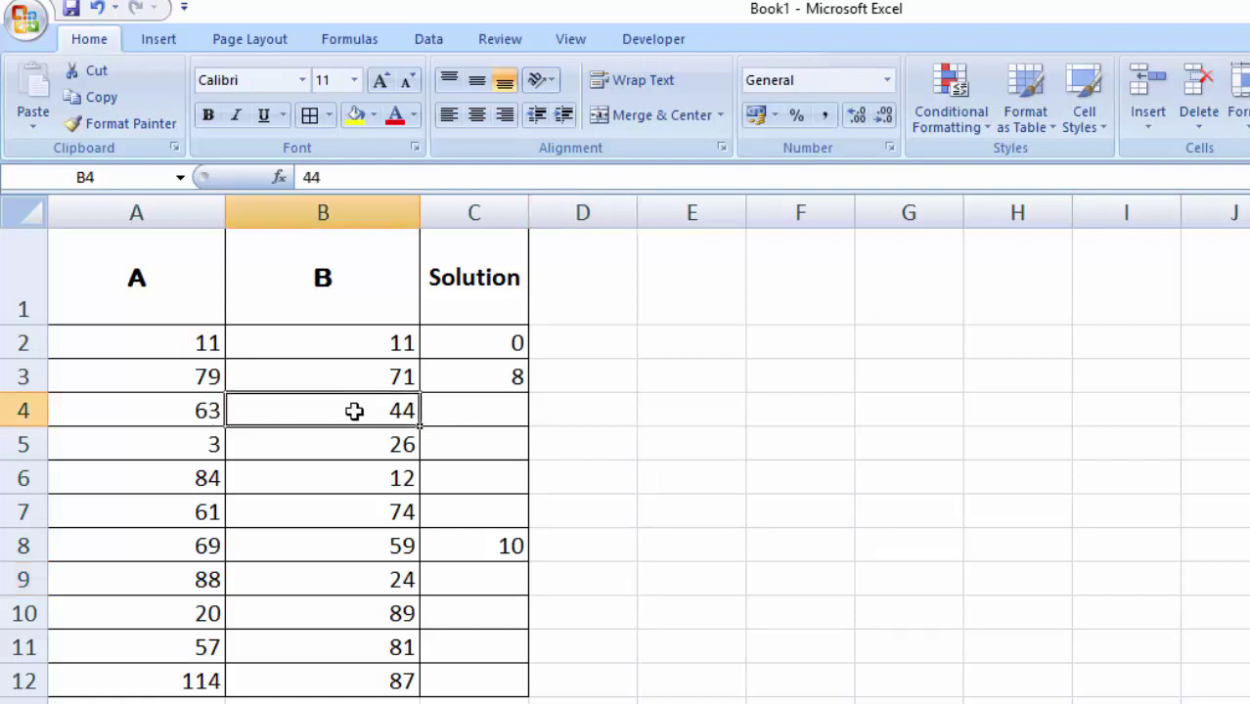
{"action": "key", "text": "BackSpace"}
{"action": "type", "text": "73"}
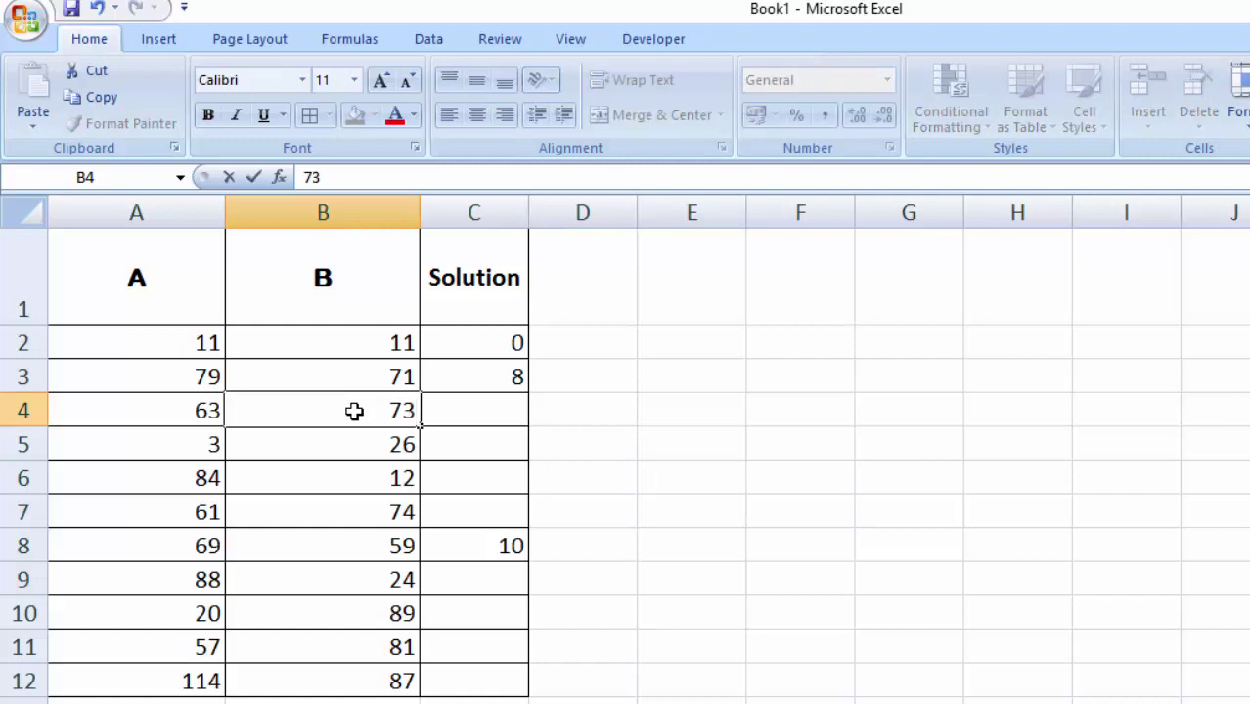
{"action": "key", "text": "Return"}
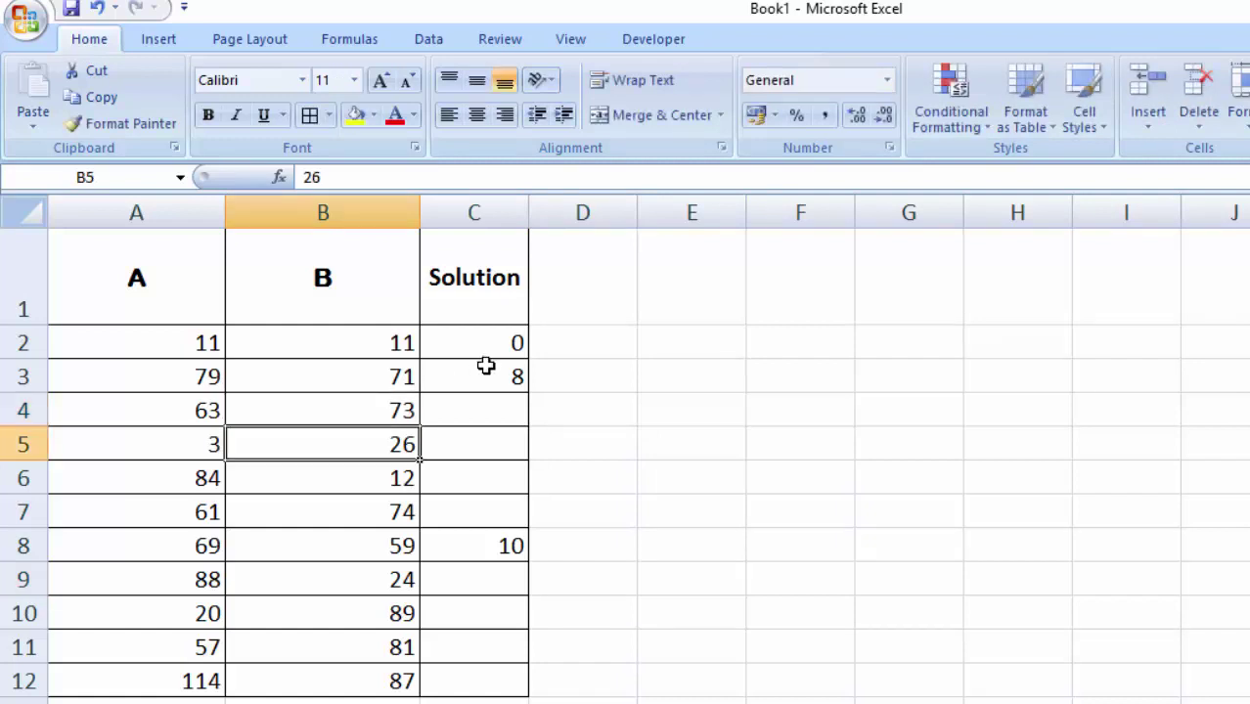
{"action": "left_click", "coordinate": [487, 413]}
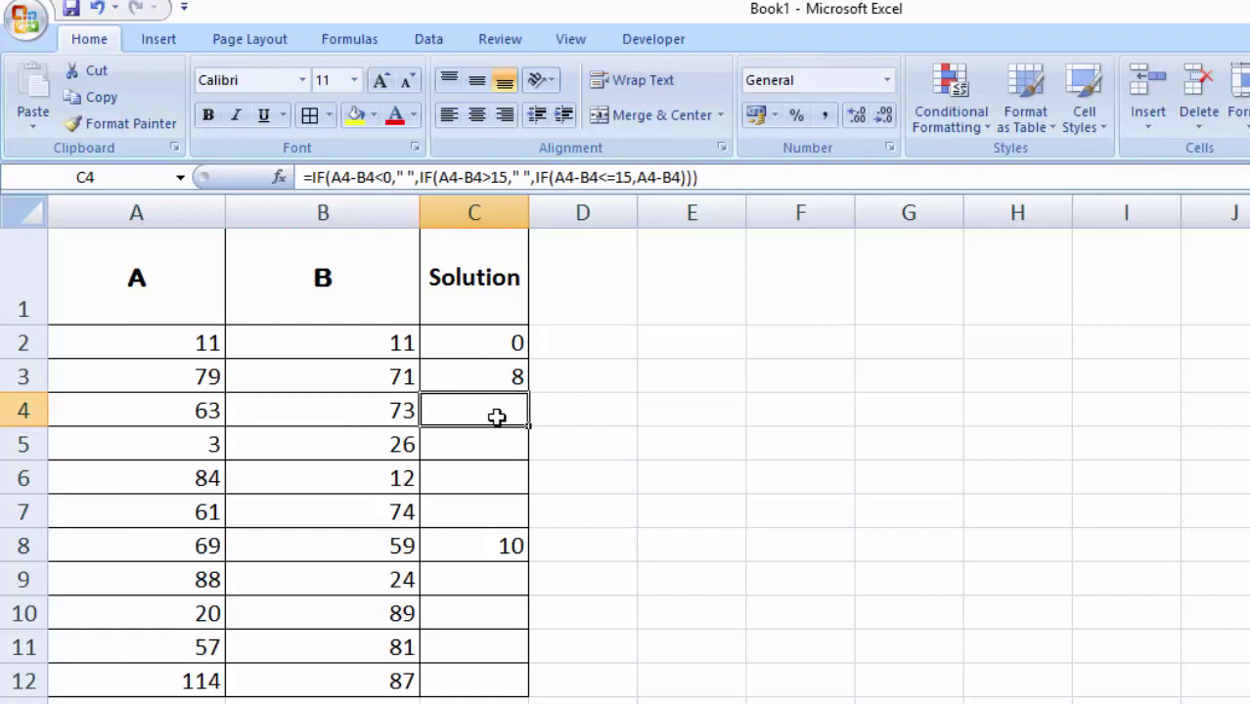
{"action": "left_click", "coordinate": [159, 406]}
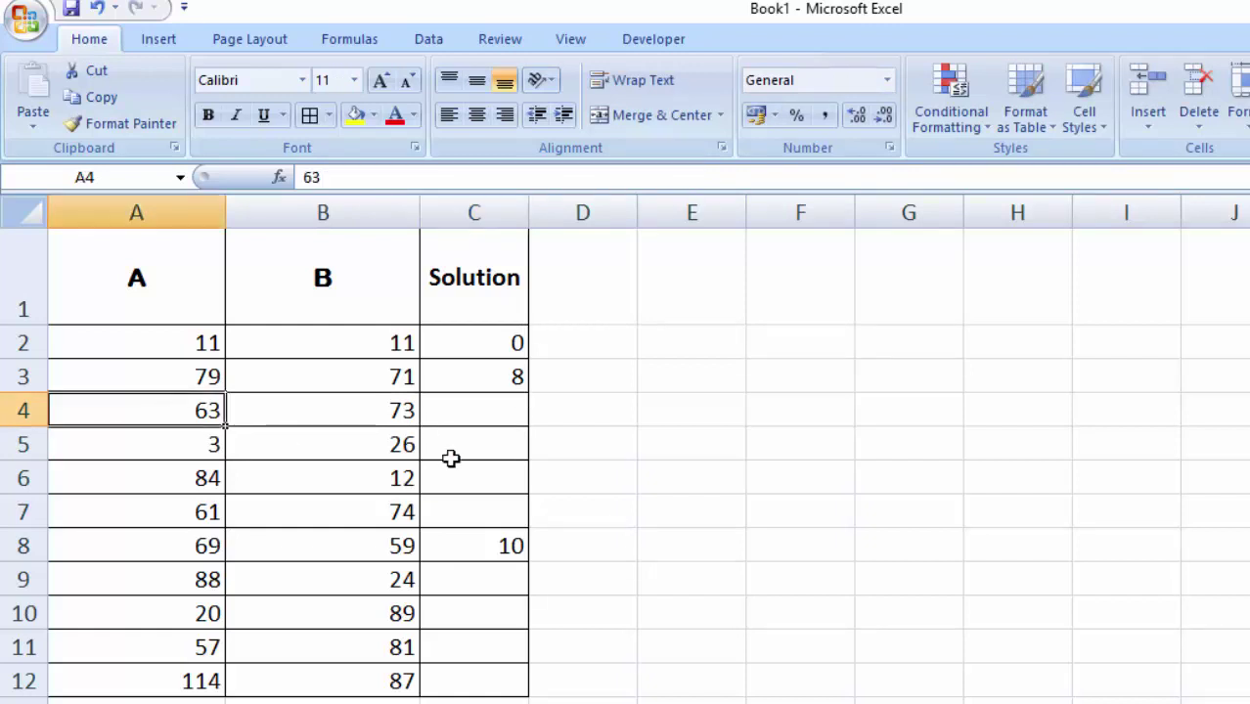
{"action": "left_click", "coordinate": [456, 415]}
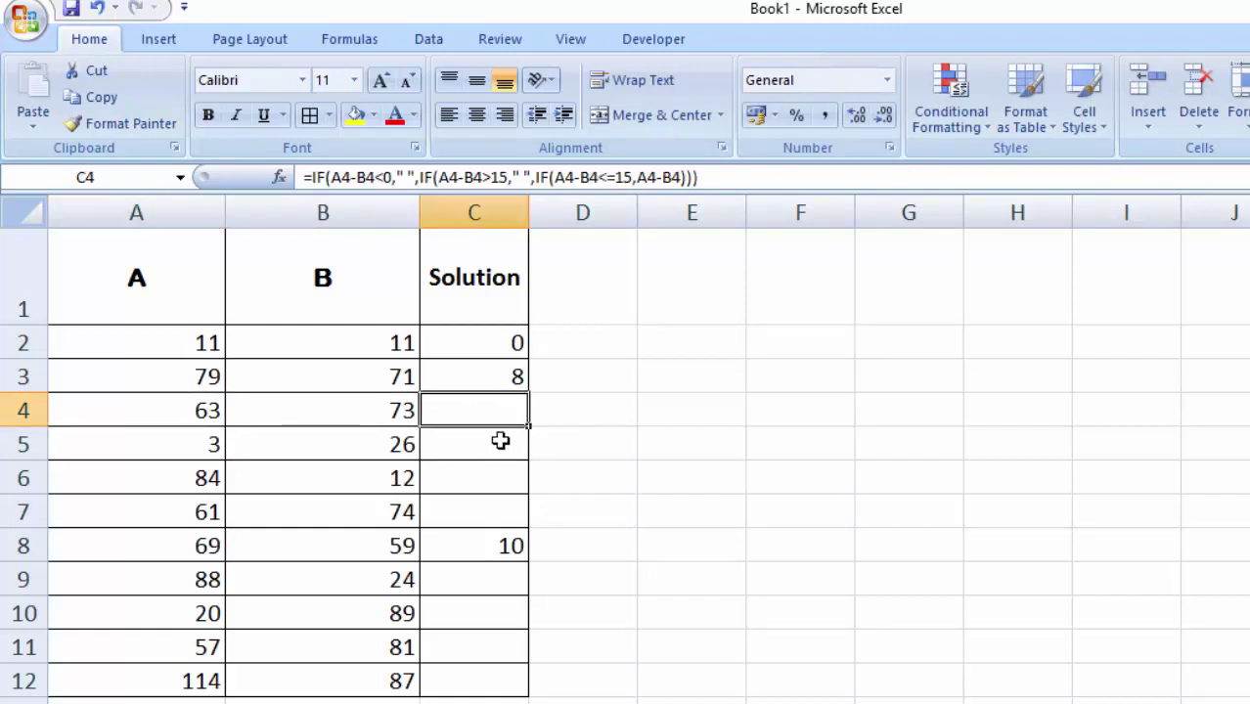